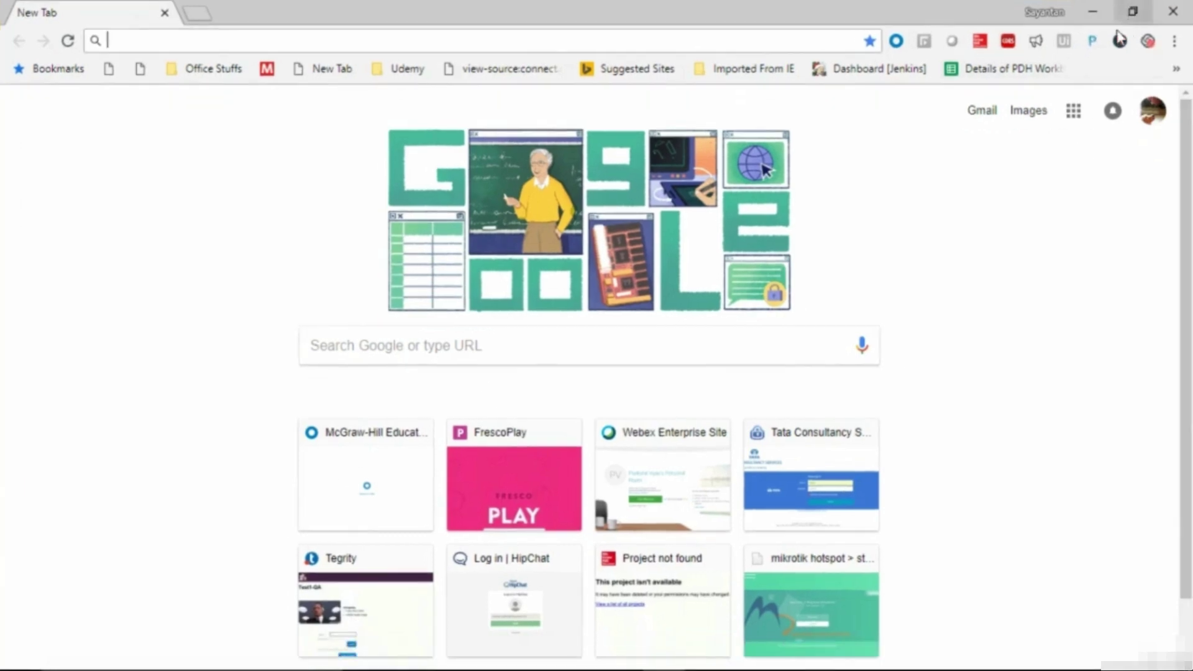
# - Load the UiPath home page by entering uipath.com in the address bar
pyautogui.click(278, 38)
pyautogui.write('ui')
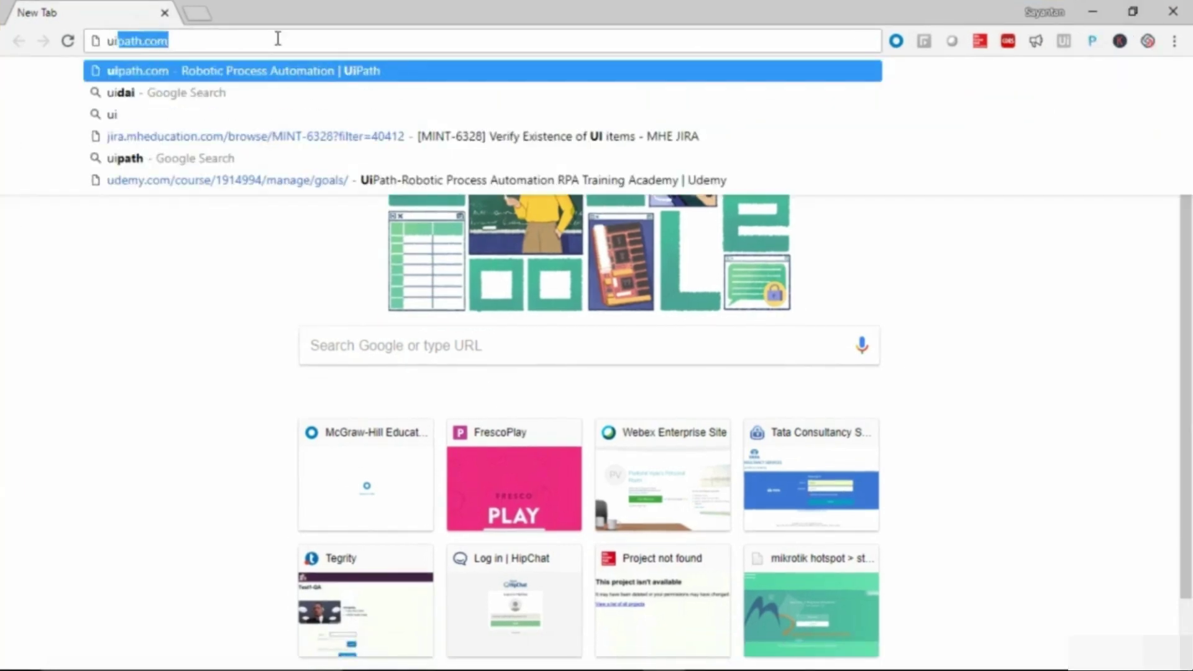
pyautogui.write('path.com')
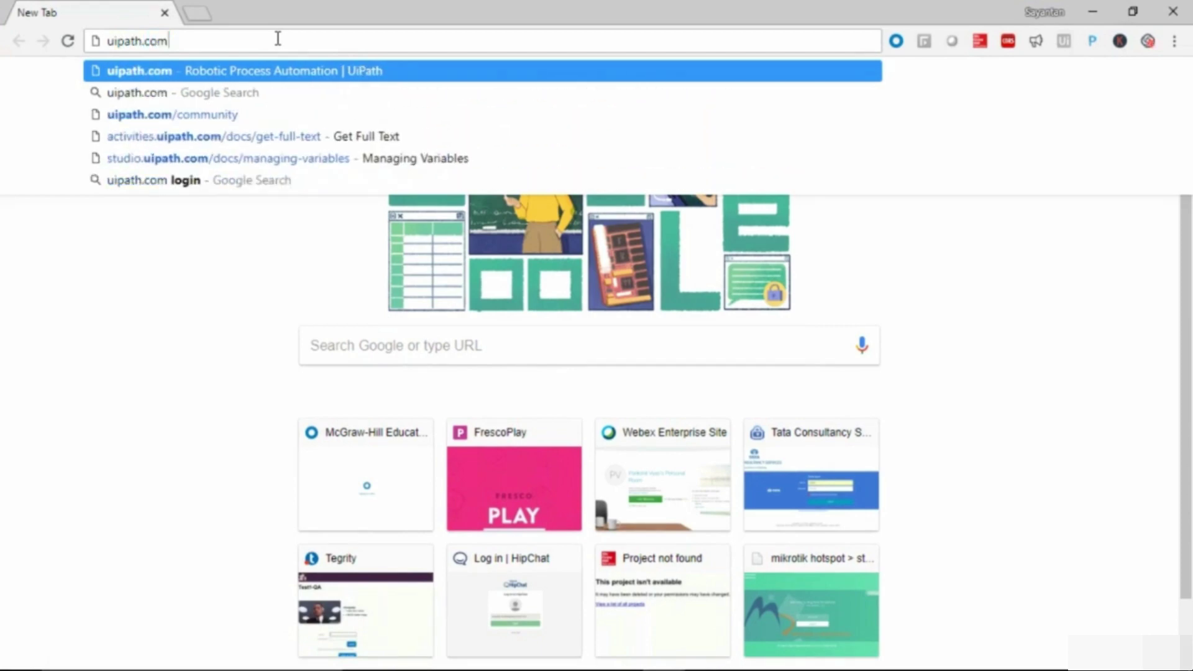
pyautogui.press('Return')
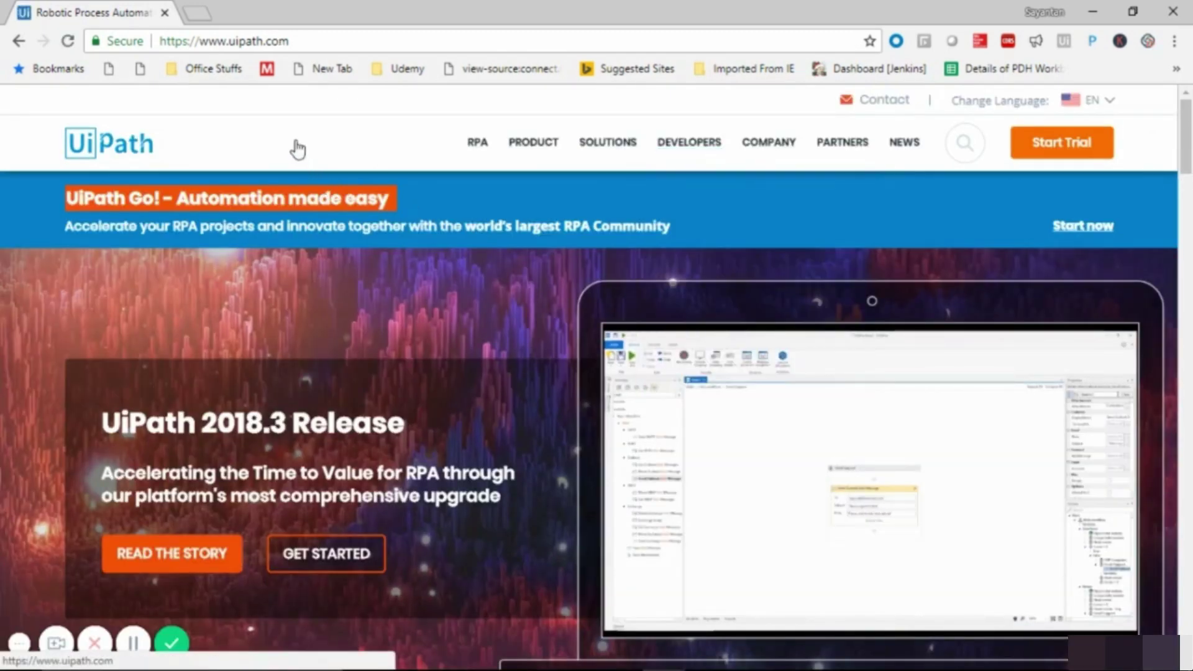
# - Go to the UiPath Community Edition page from the Developers menu and scroll through it
pyautogui.moveTo(687, 140)
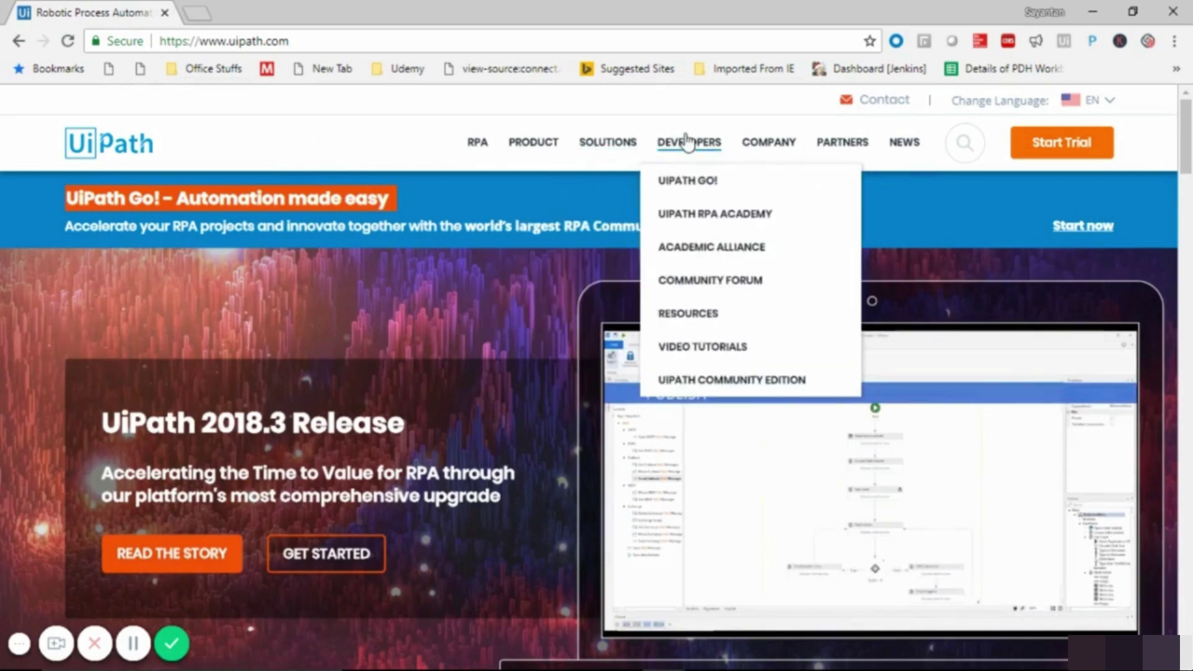
pyautogui.click(714, 385)
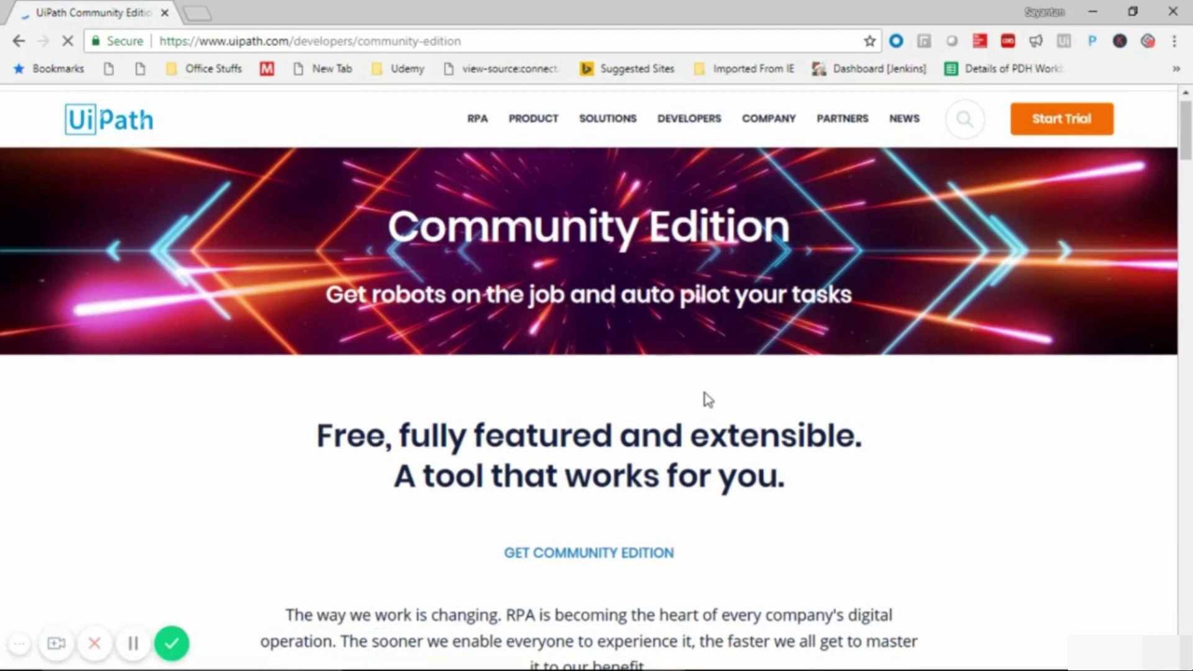
pyautogui.scroll(-4, 1173, 379)
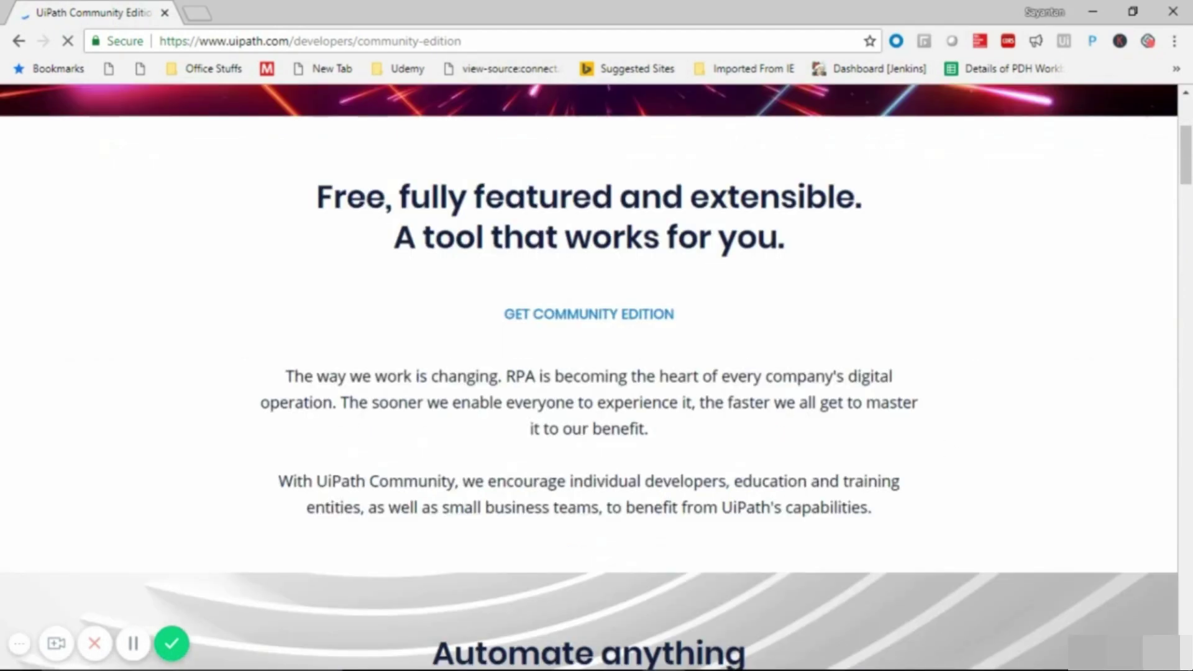
pyautogui.scroll(-4, 666, 341)
pyautogui.scroll(5, 635, 389)
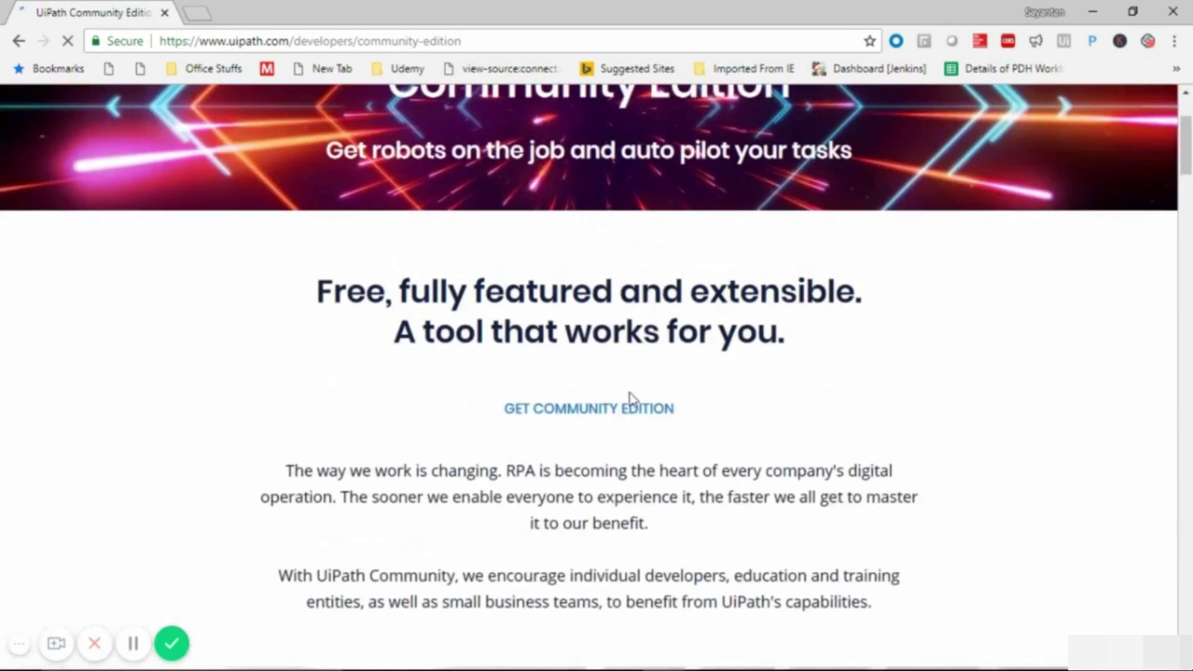
# - Follow the Get Community Edition link to reach the download request form
pyautogui.click(561, 412)
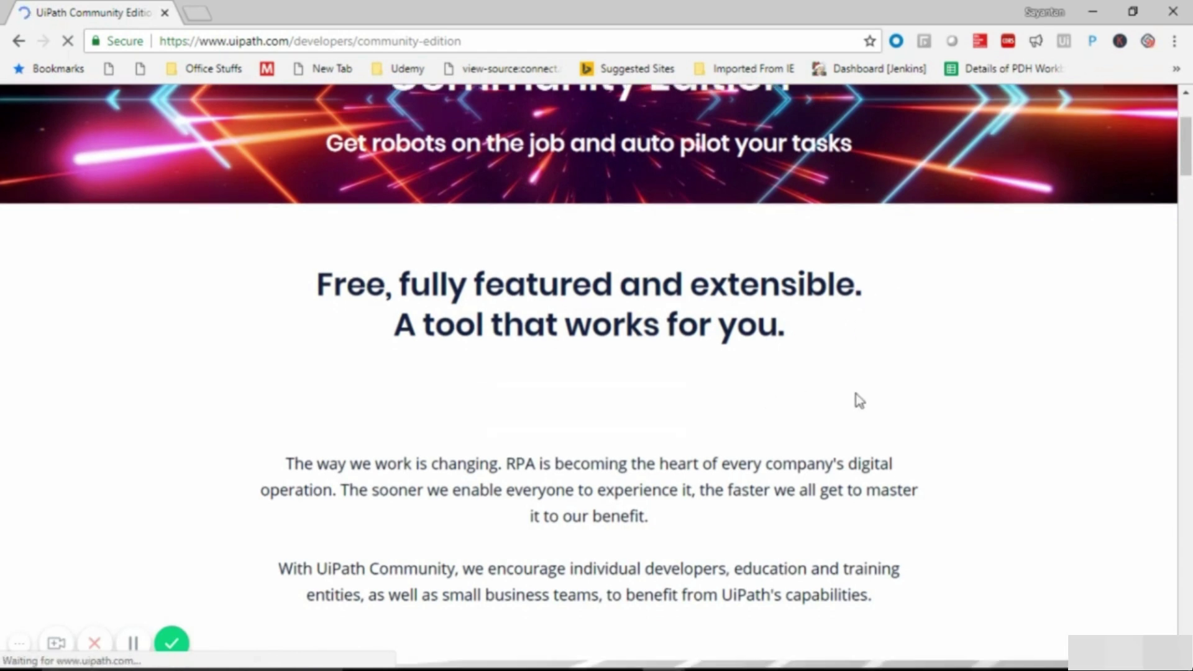
pyautogui.scroll(-5, 860, 401)
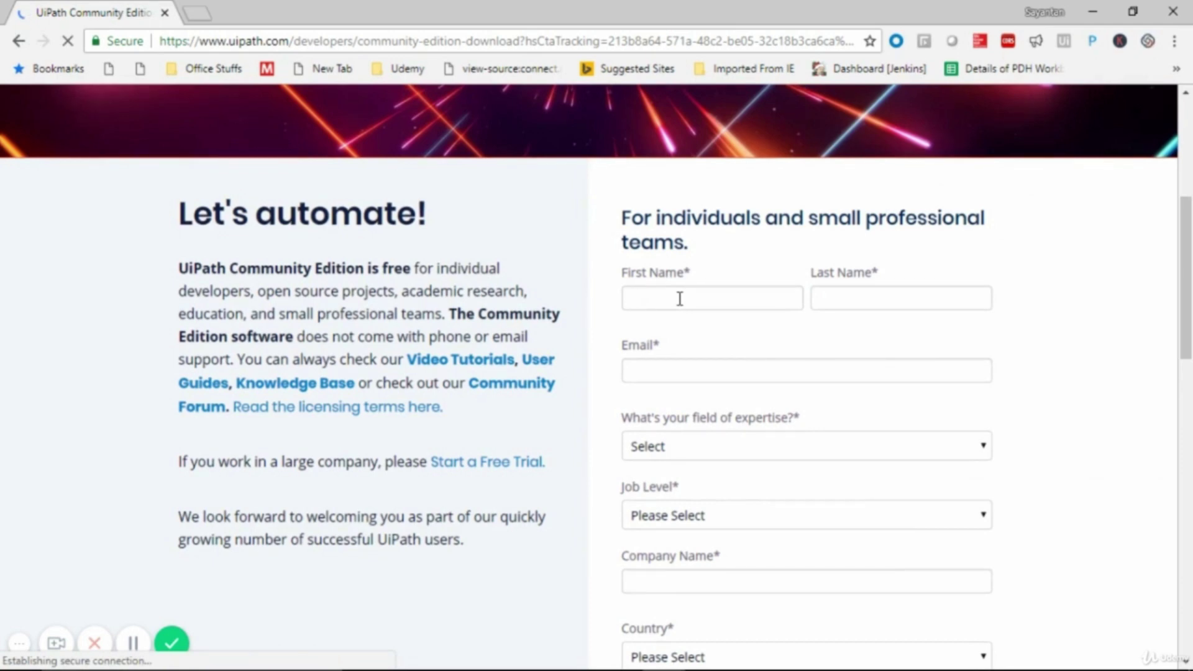
# - Dismiss the iPleaders notification and enter the user's first name, last name and email address
pyautogui.click(680, 299)
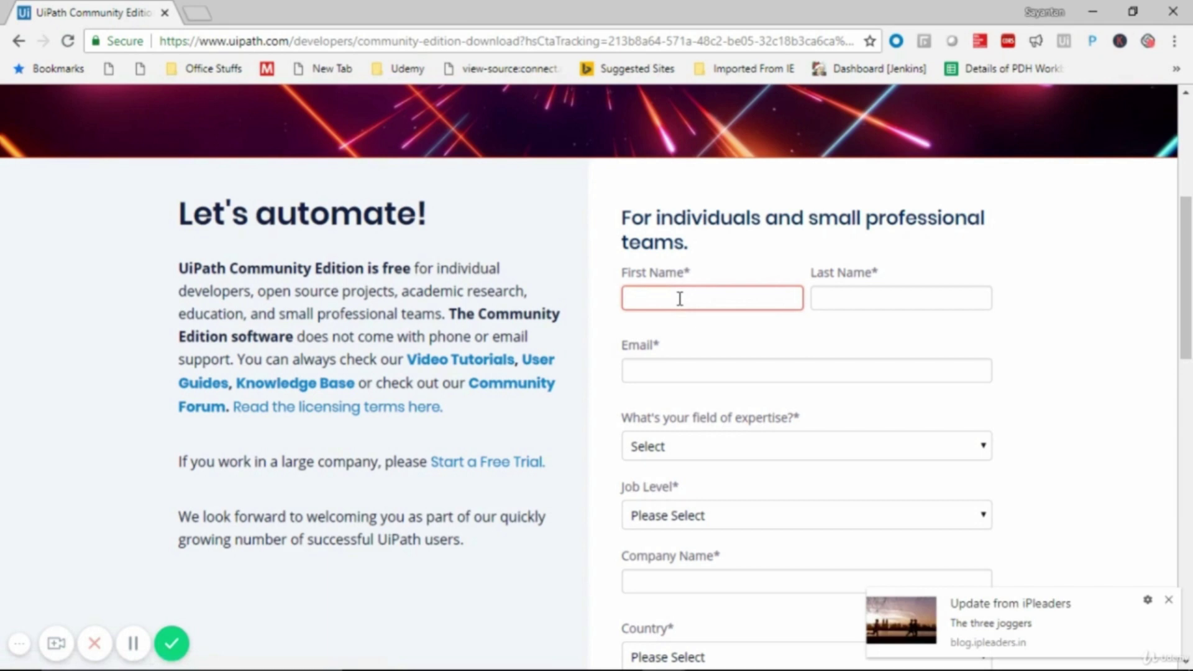
pyautogui.click(1169, 600)
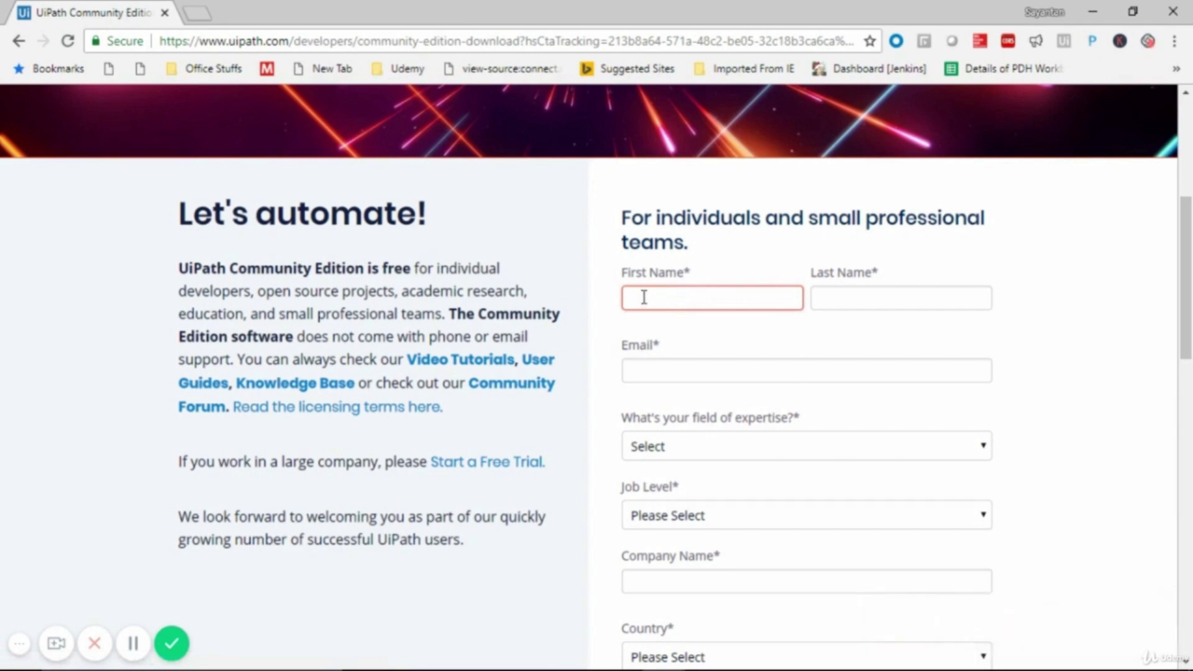
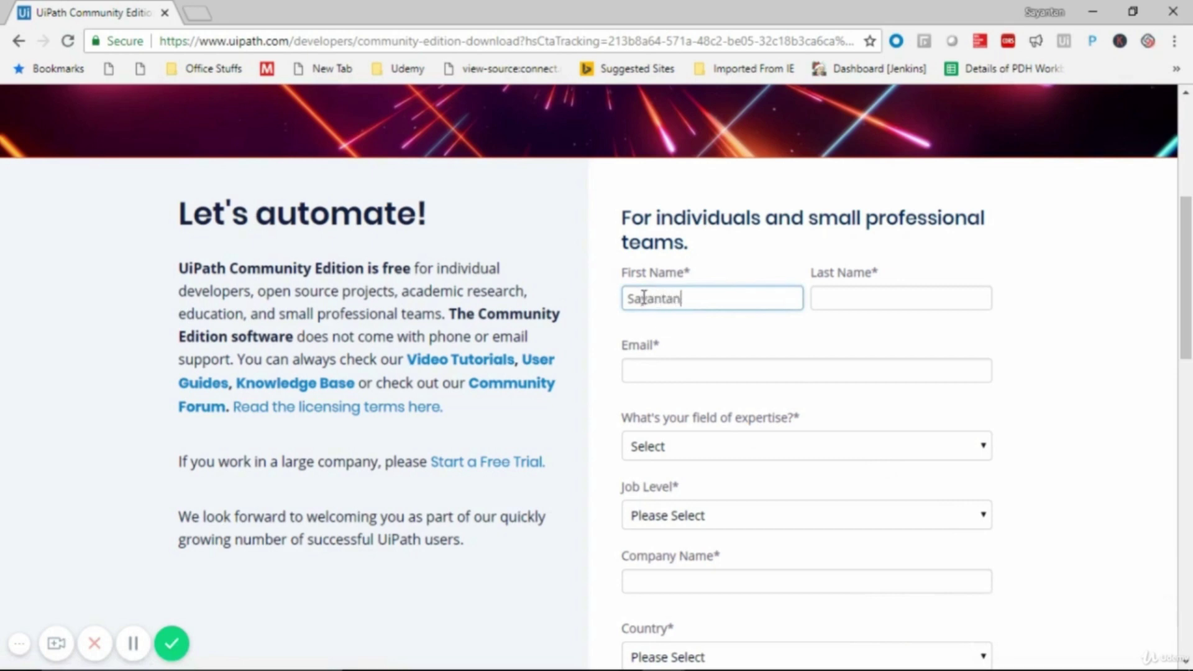
pyautogui.press('Tab')
pyautogui.press('Tab')
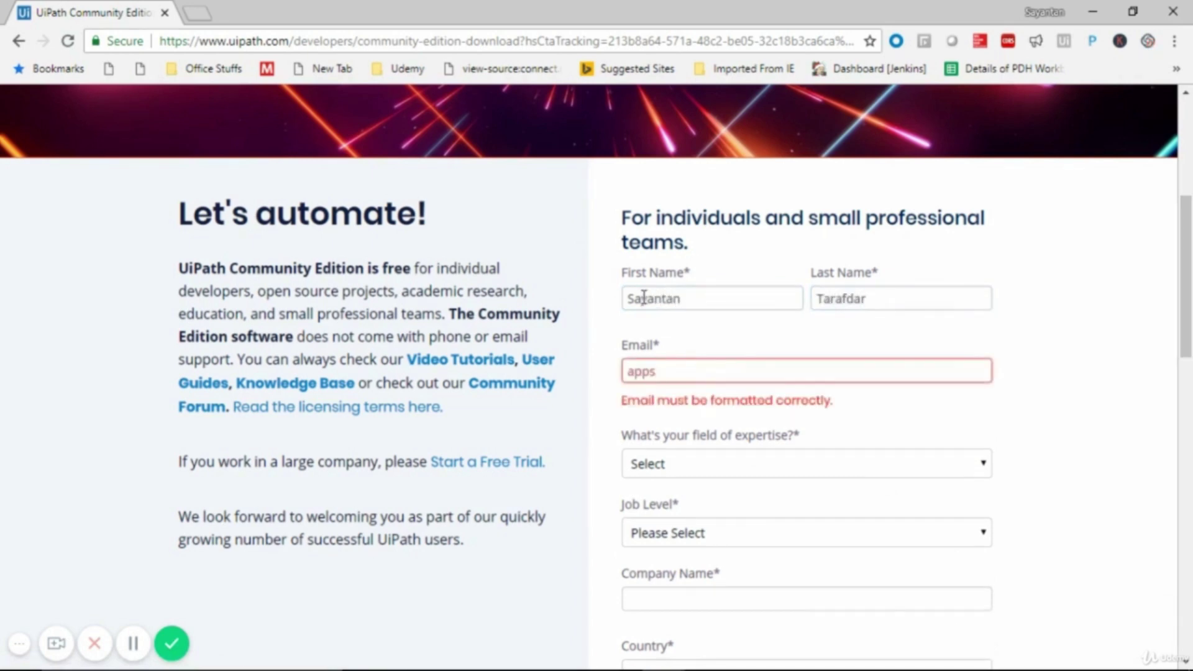
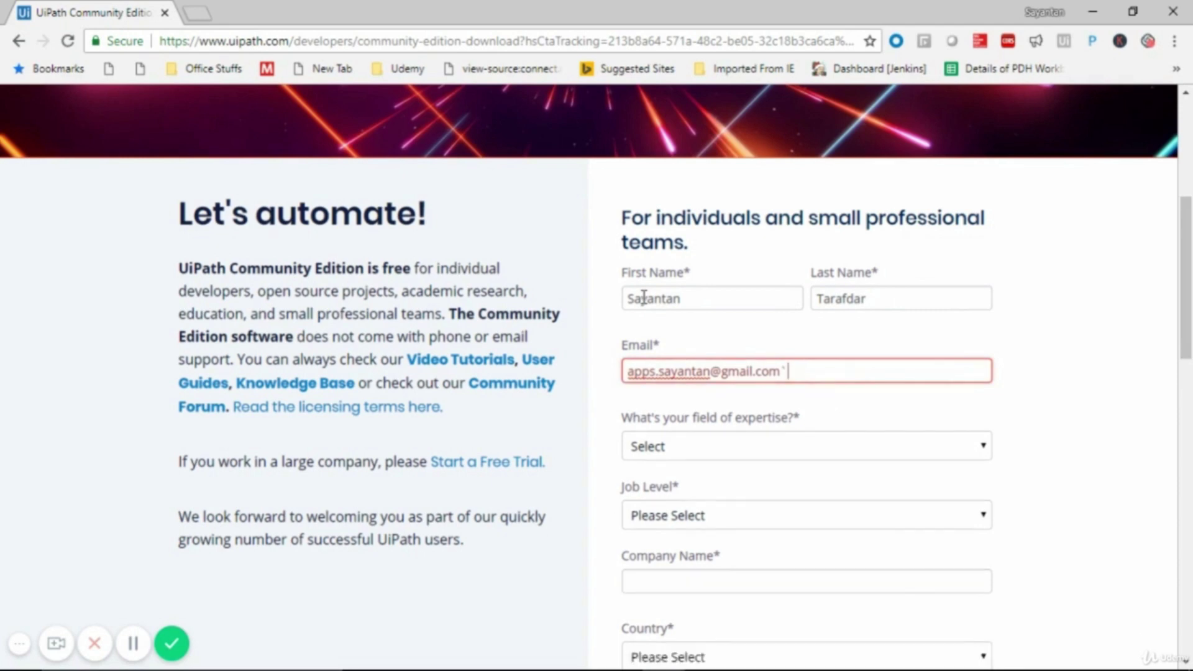
pyautogui.press('Tab')
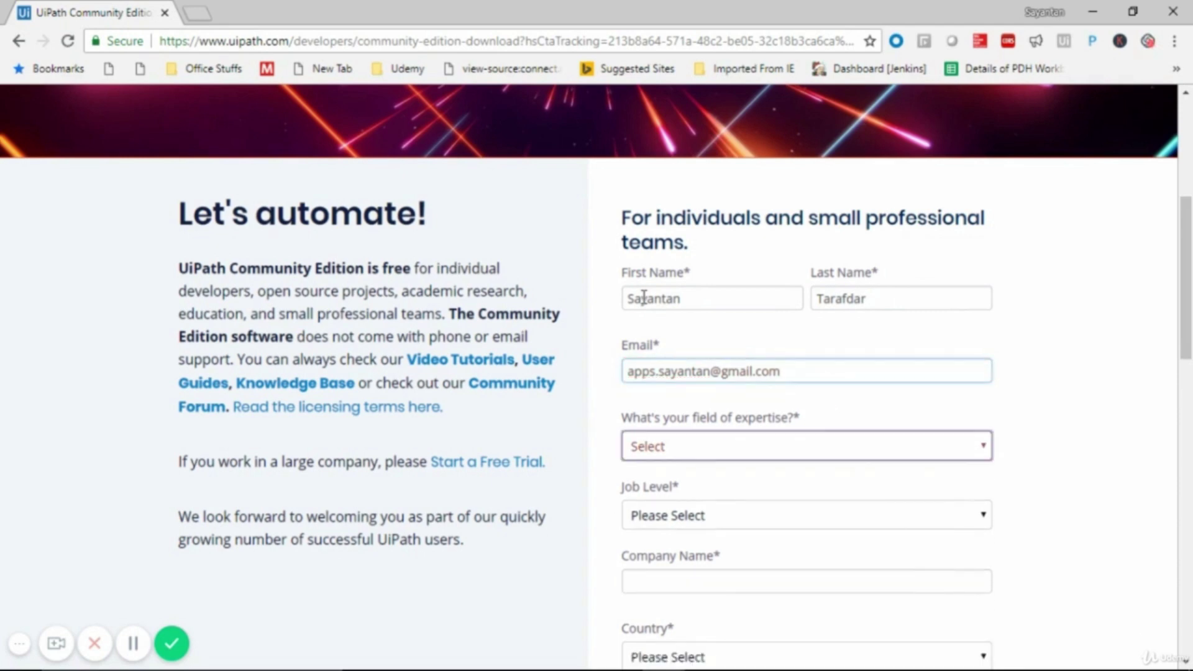
# - Choose IT / Developer / Engineer as field of expertise and Other as job level
pyautogui.click(709, 451)
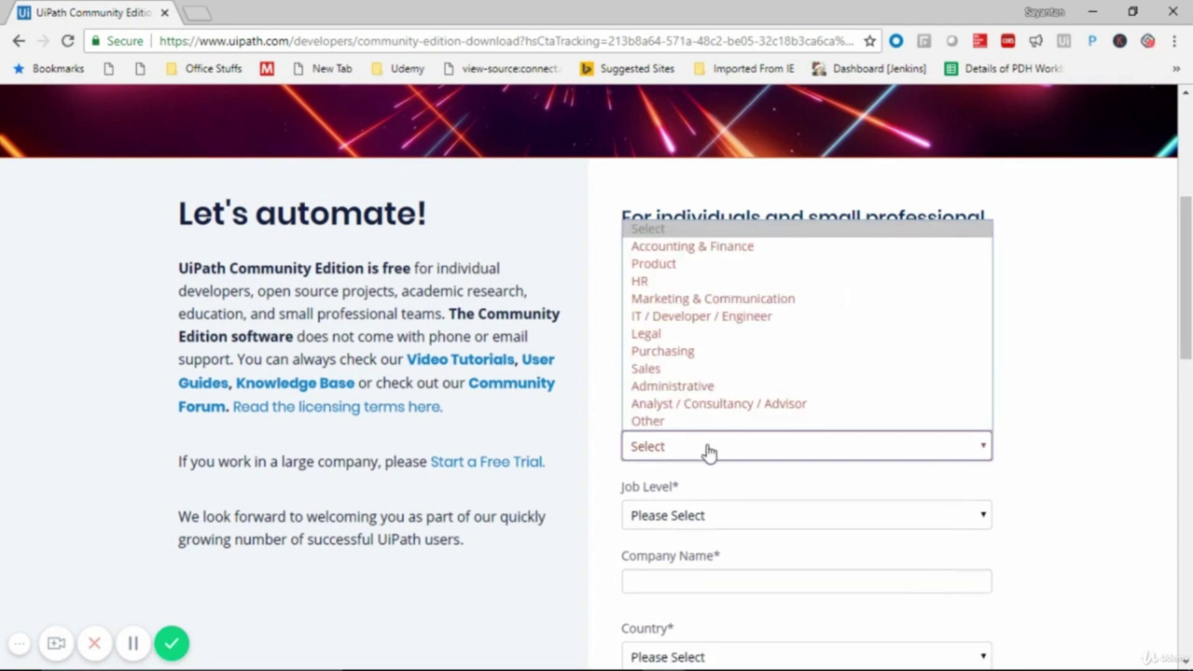
pyautogui.click(692, 318)
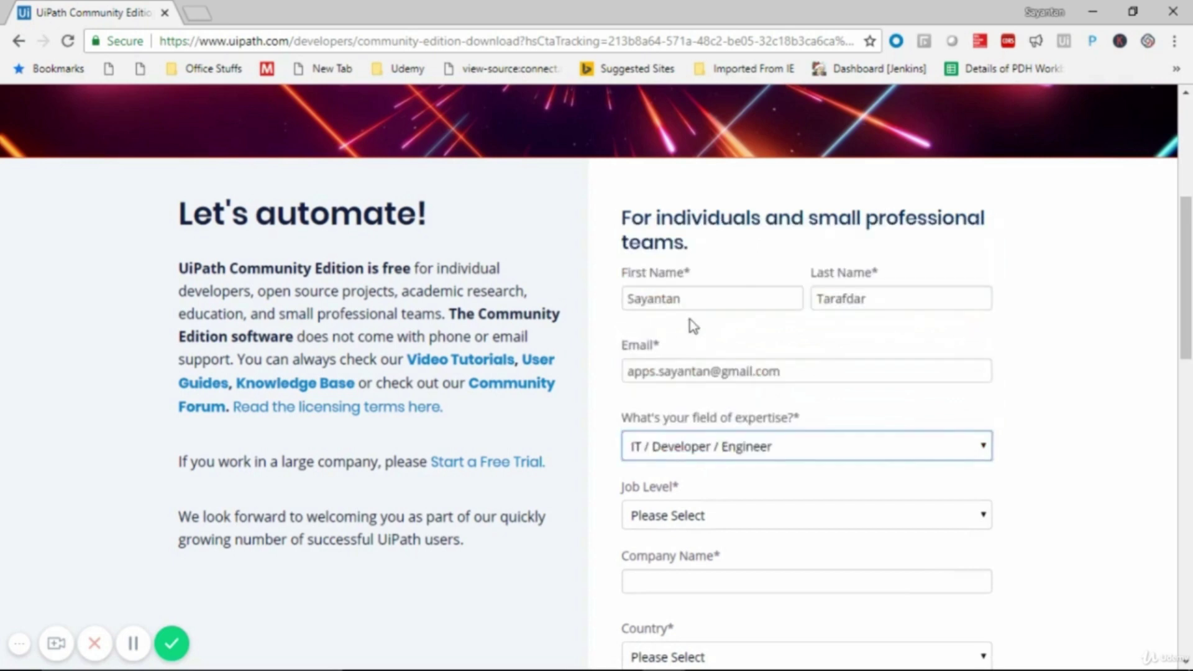
pyautogui.click(696, 530)
pyautogui.scroll(-3, 697, 529)
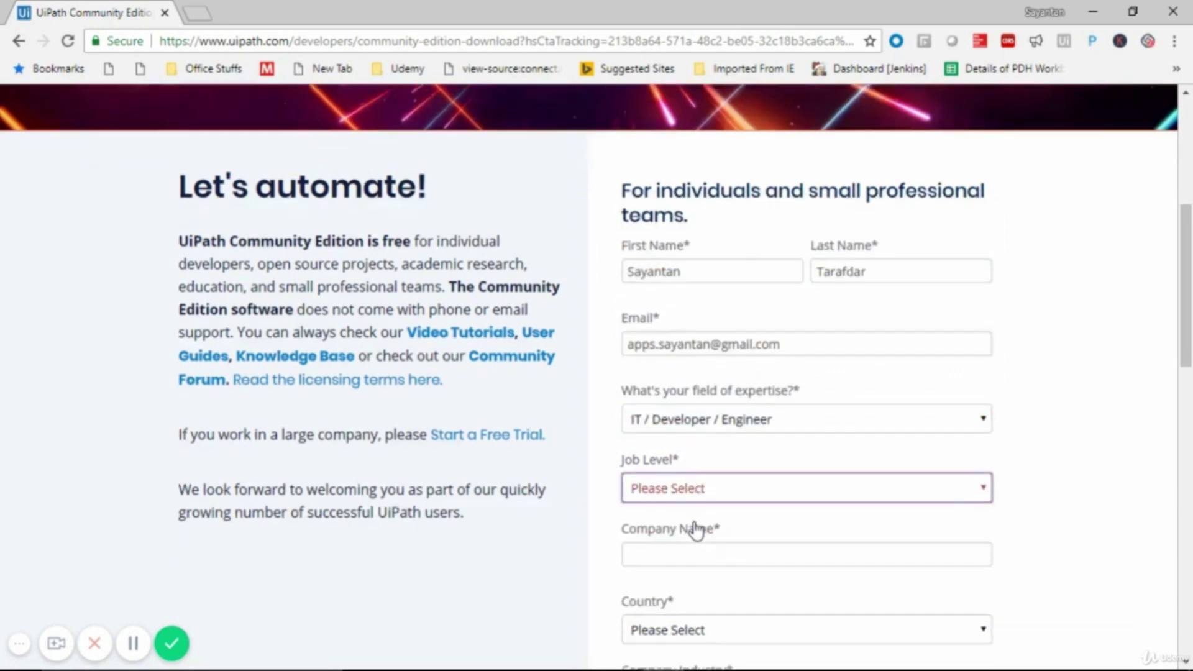
pyautogui.click(699, 432)
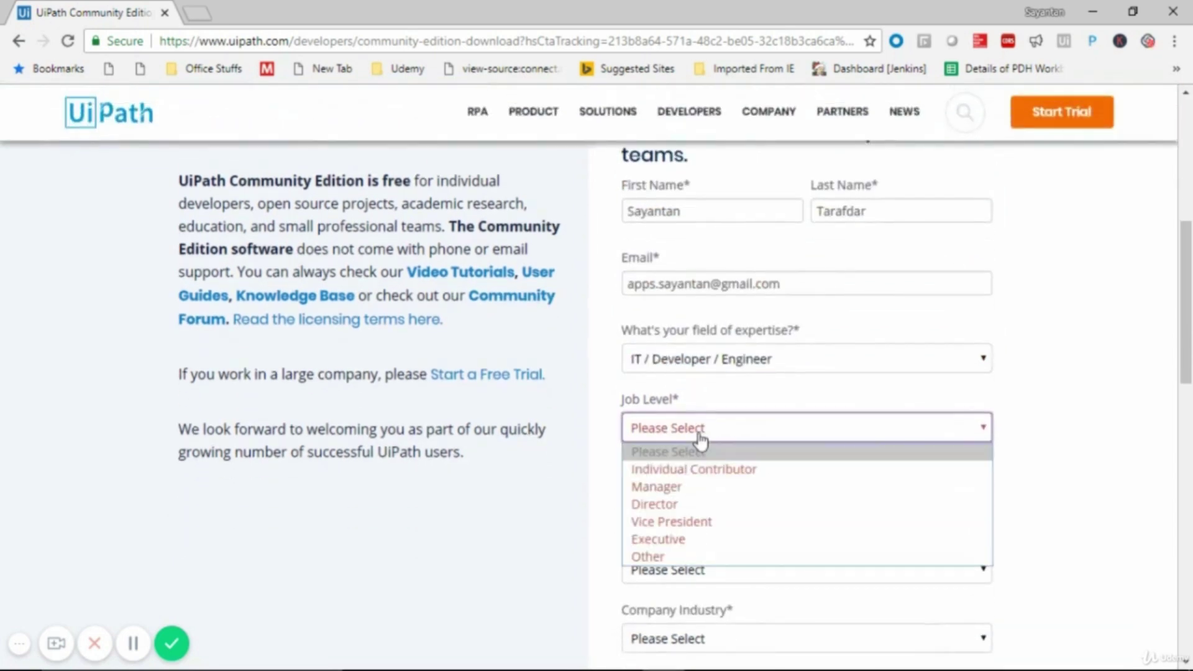
pyautogui.click(693, 557)
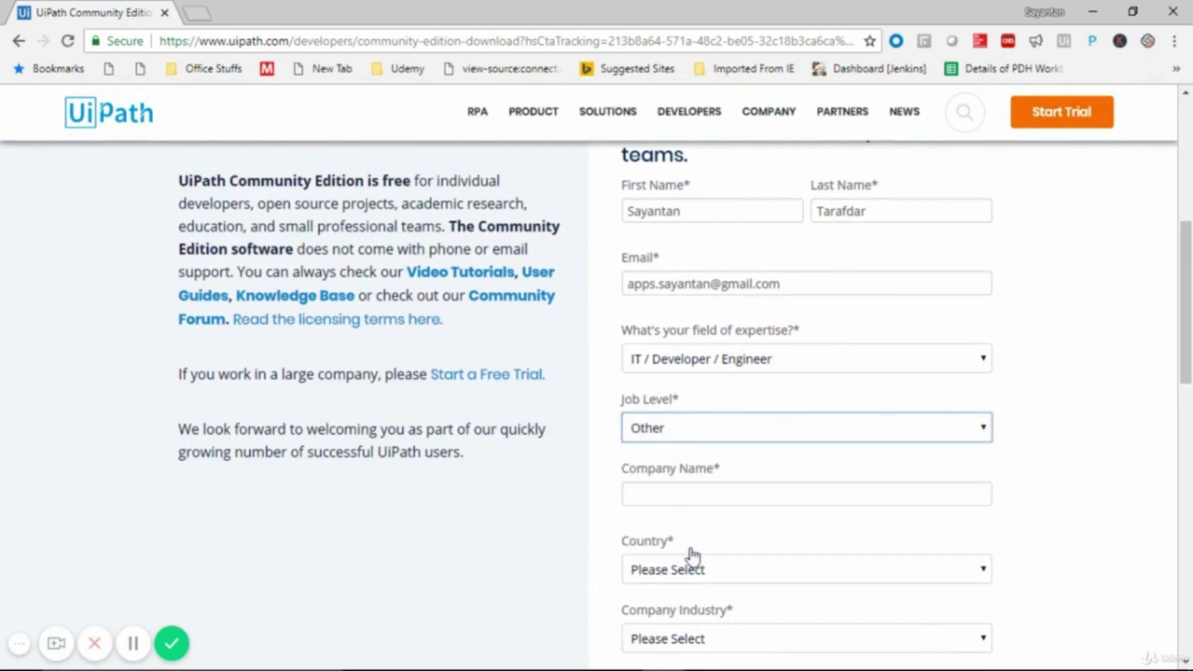
pyautogui.click(707, 493)
pyautogui.scroll(-2, 707, 493)
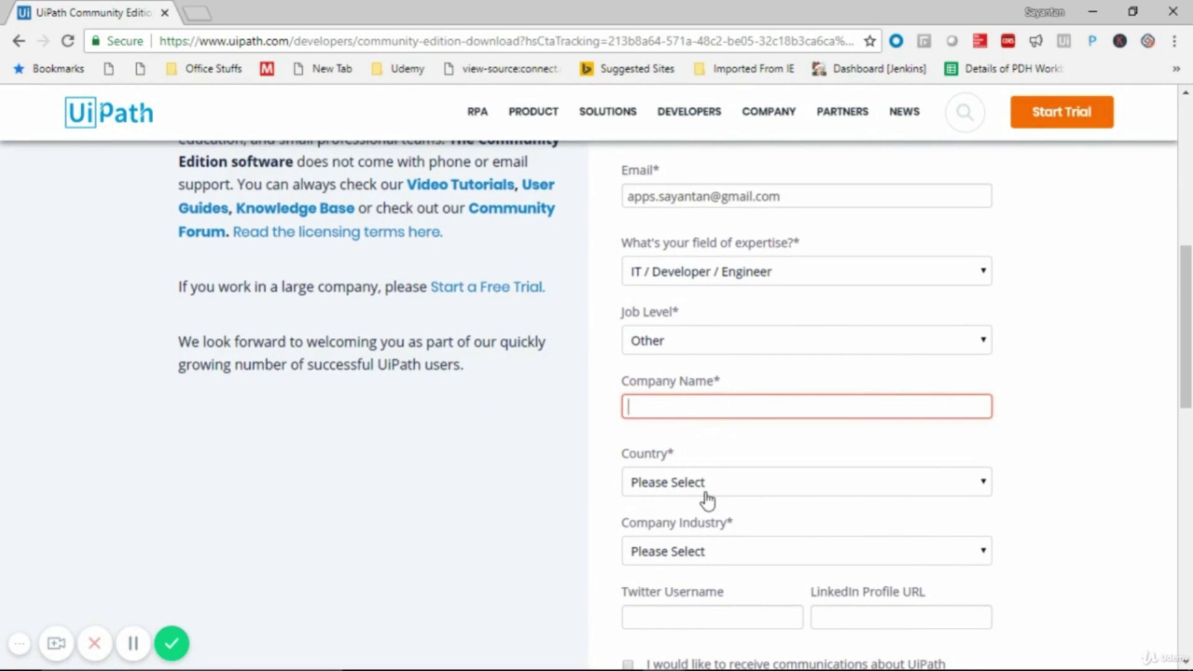
# - Enter 'Personal' as the company name and select India as the country
pyautogui.write('Personal')
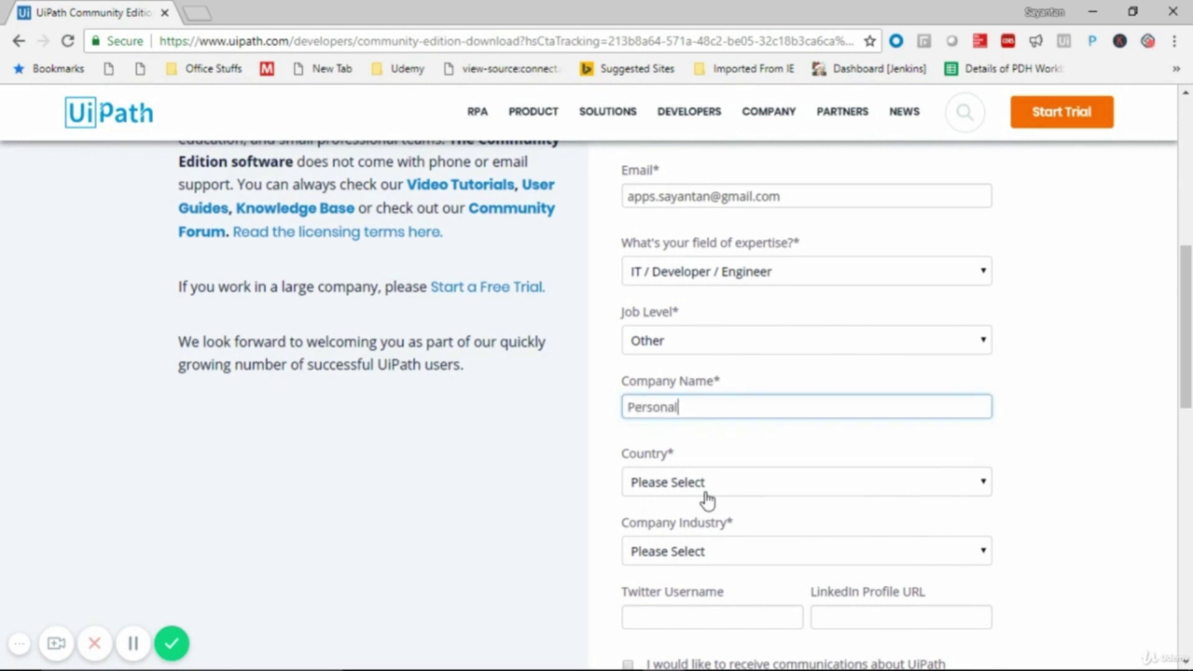
pyautogui.click(707, 491)
pyautogui.write('in')
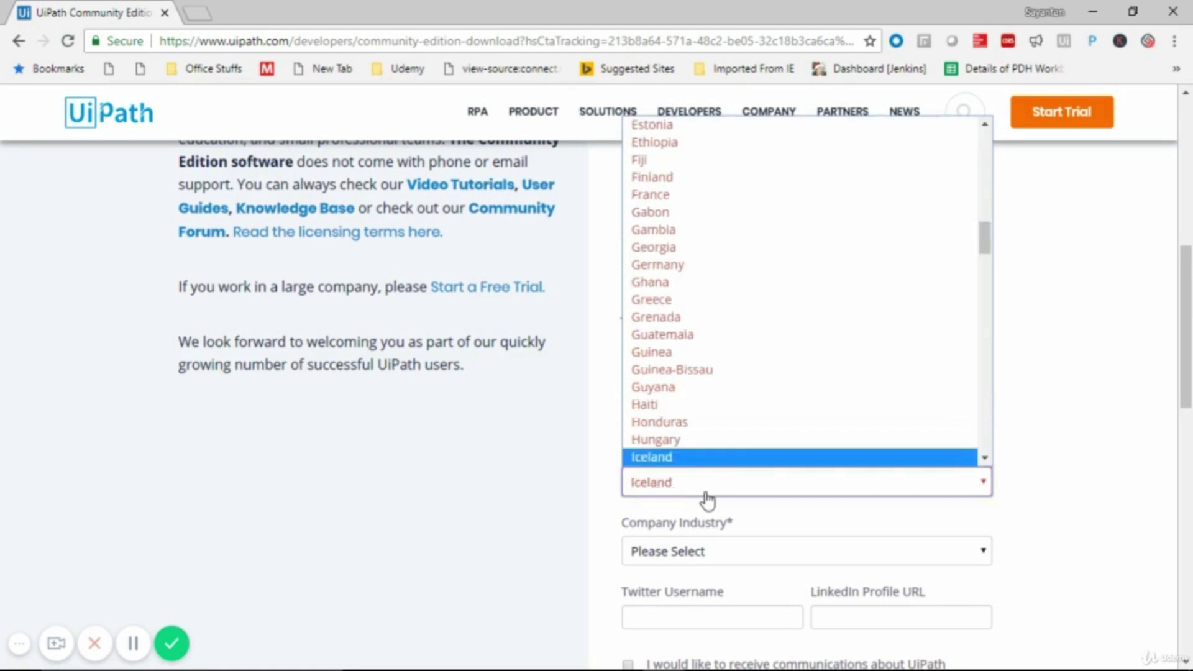
pyautogui.press('Return')
pyautogui.scroll(-3, 705, 498)
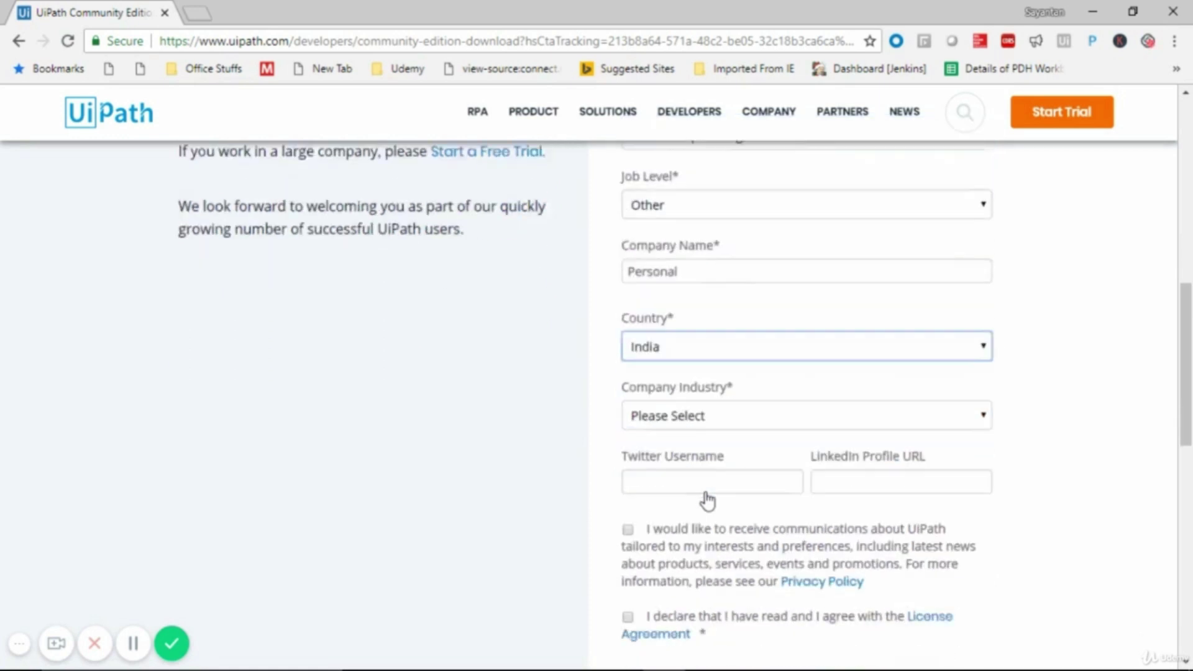
# - Set company industry to Education, tick both consent boxes and submit the request
pyautogui.click(691, 389)
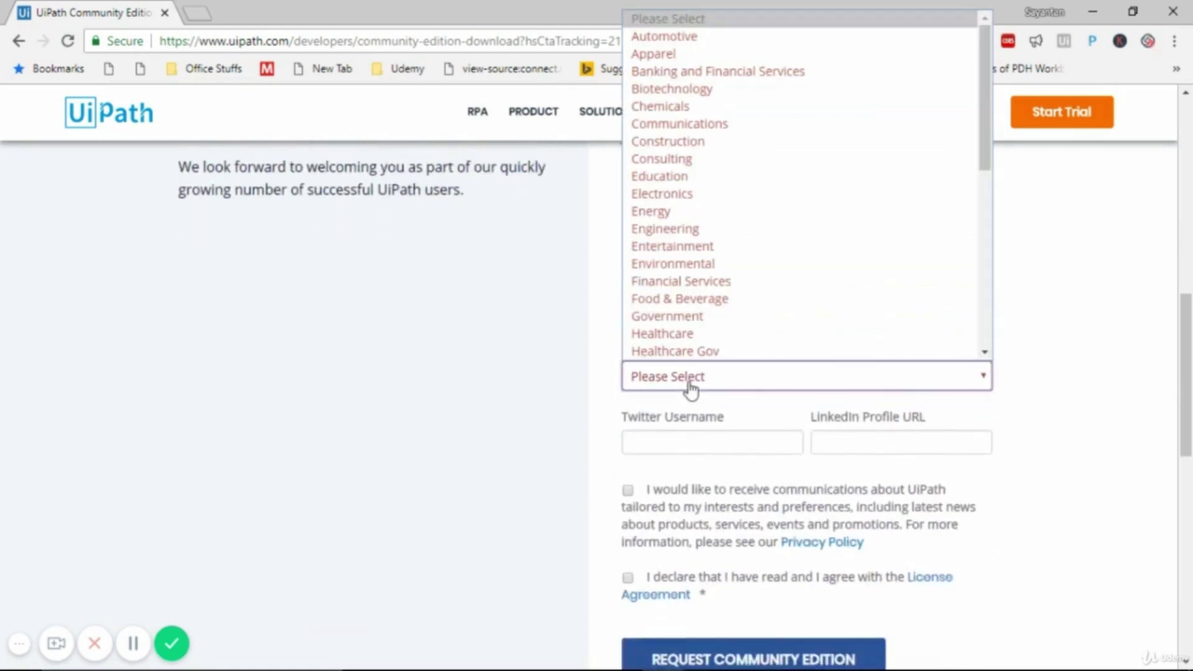
pyautogui.click(680, 336)
pyautogui.click(691, 388)
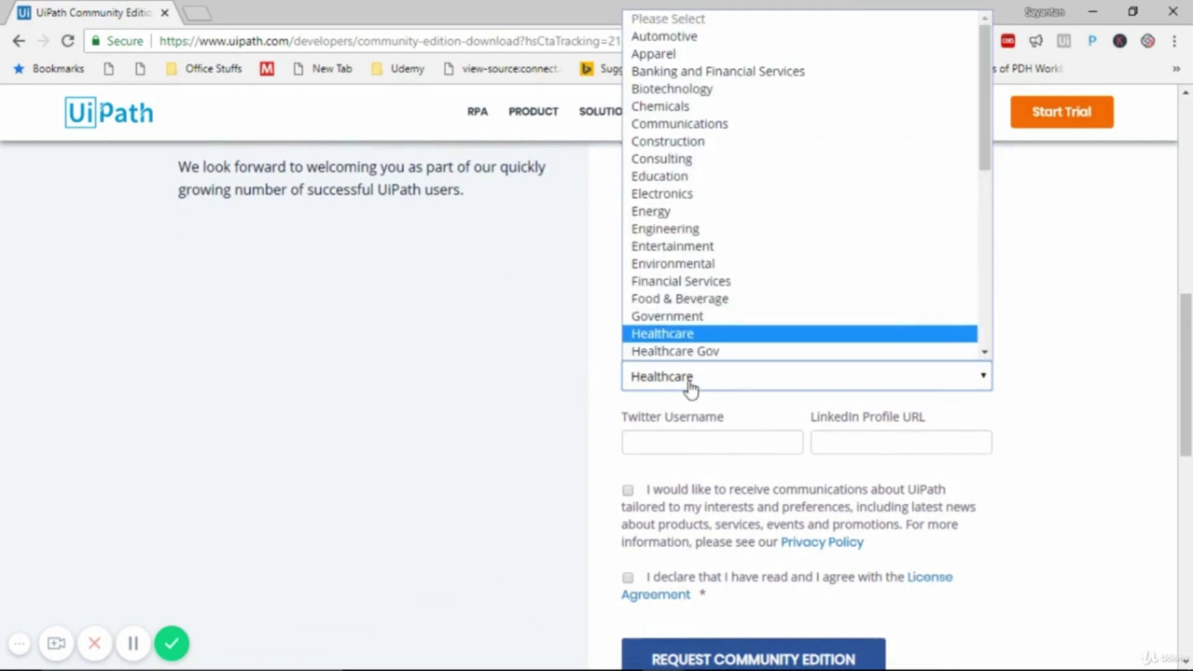
pyautogui.click(683, 176)
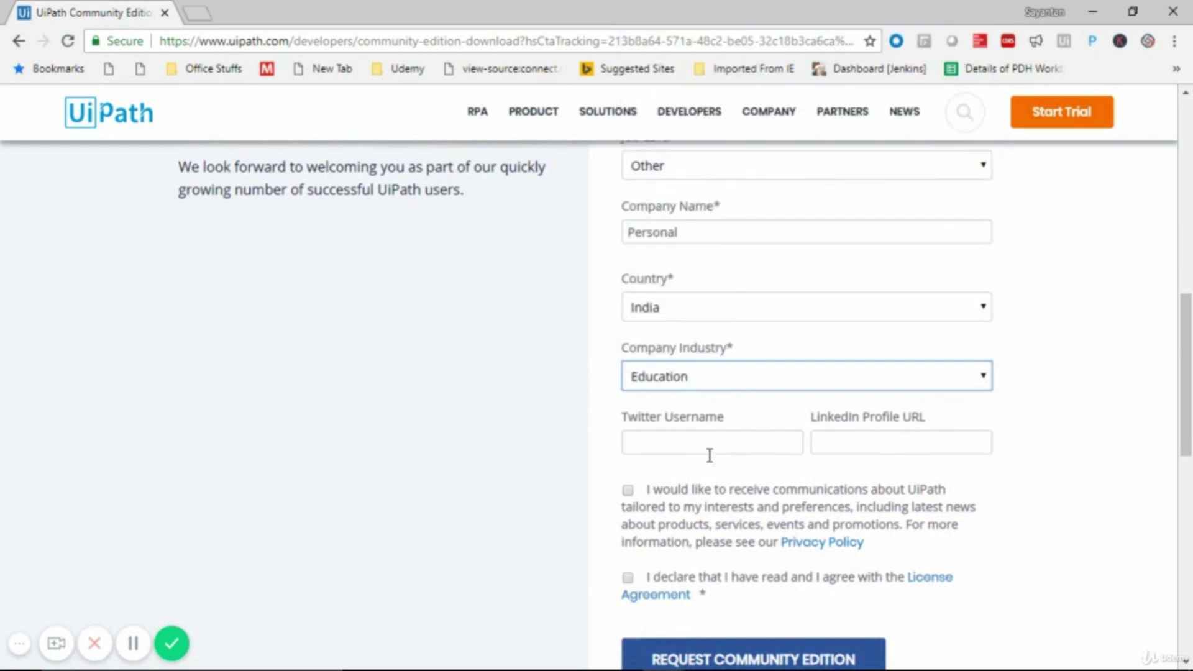
pyautogui.click(628, 490)
pyautogui.click(628, 579)
pyautogui.scroll(-3, 870, 545)
pyautogui.click(788, 491)
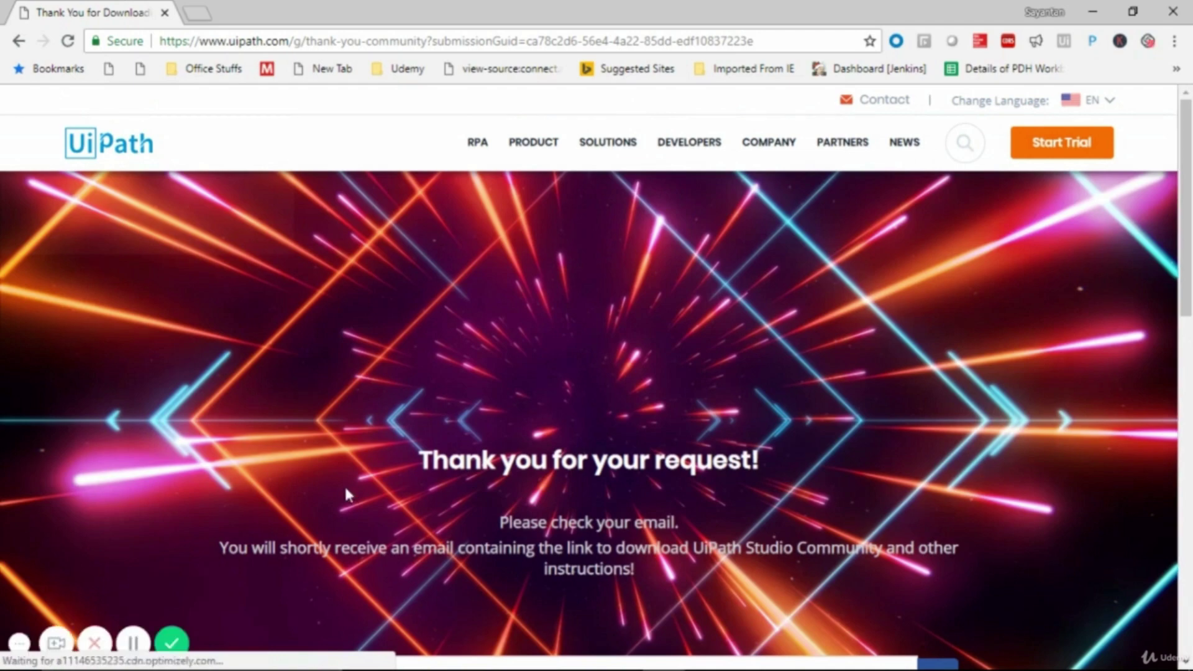
# - Highlight the thank-you page sentence saying the download link will arrive by email
pyautogui.scroll(-3, 308, 503)
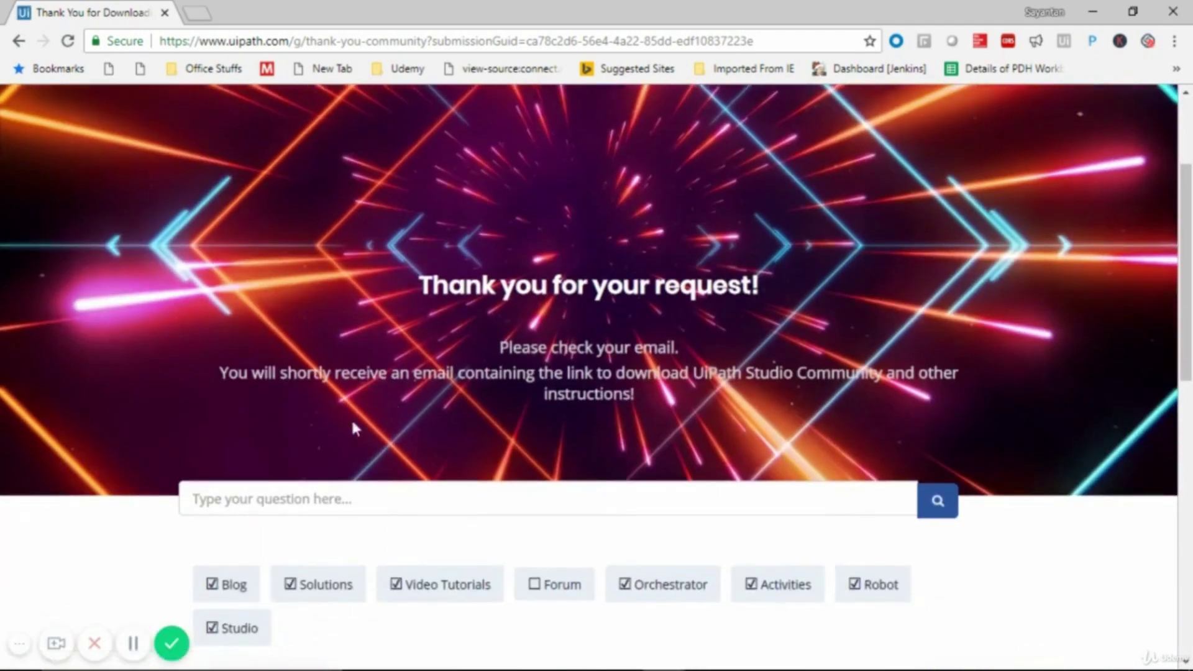
pyautogui.moveTo(222, 373); pyautogui.dragTo(970, 371)
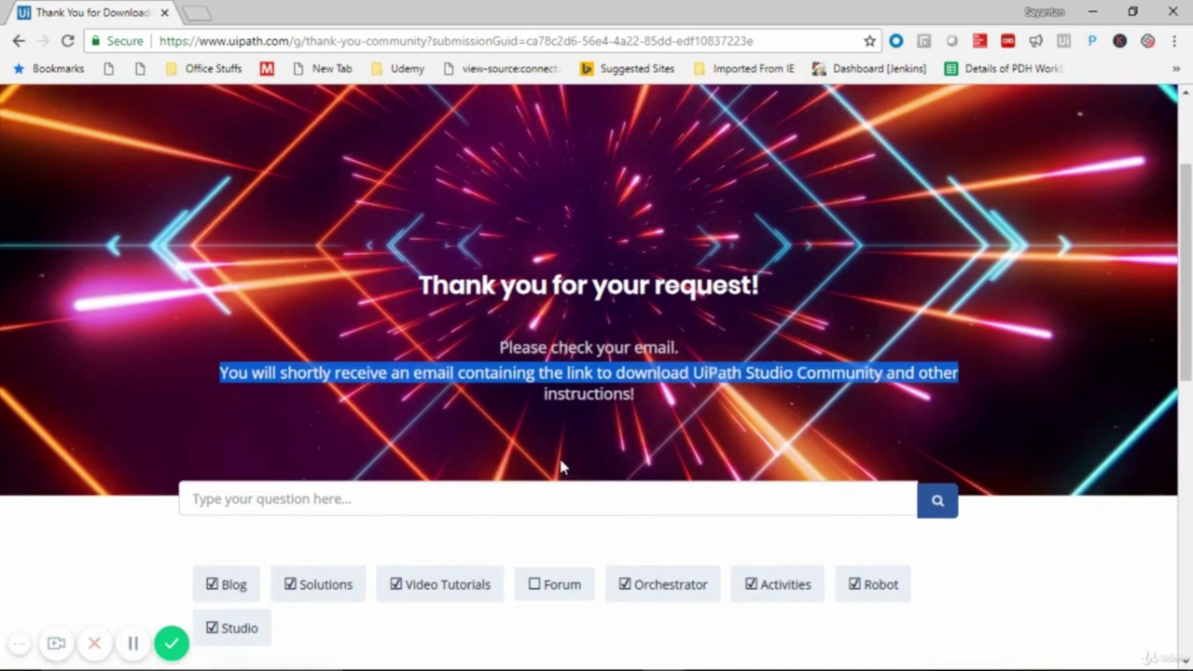
pyautogui.moveTo(541, 400); pyautogui.dragTo(639, 399)
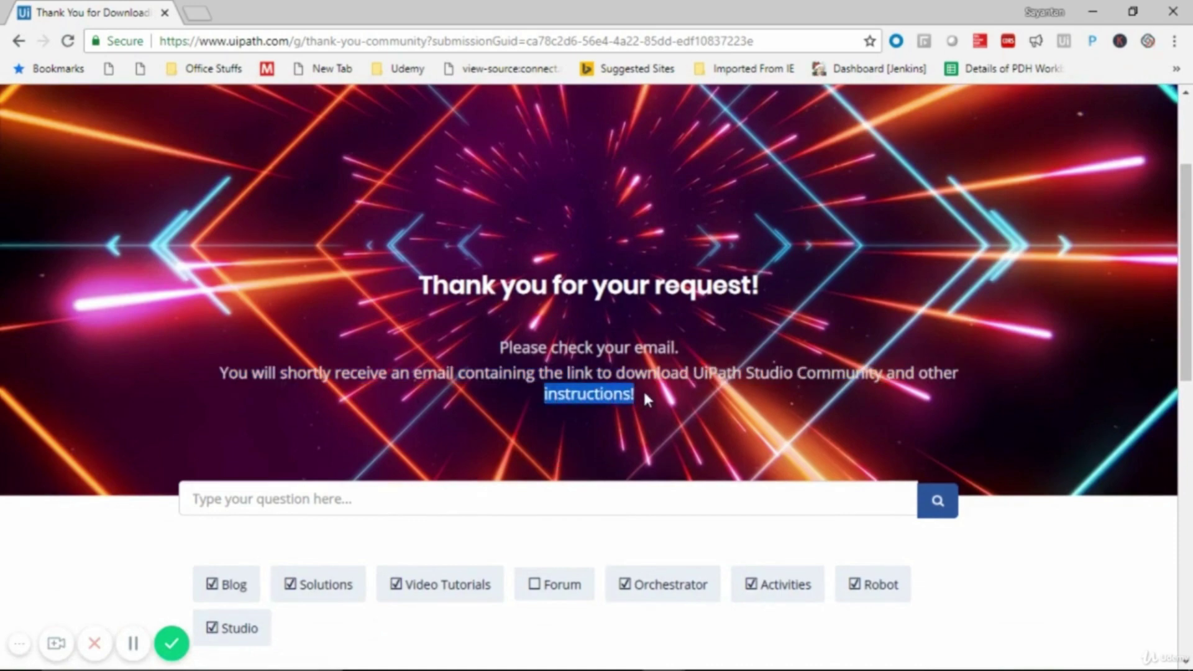
pyautogui.scroll(3, 645, 399)
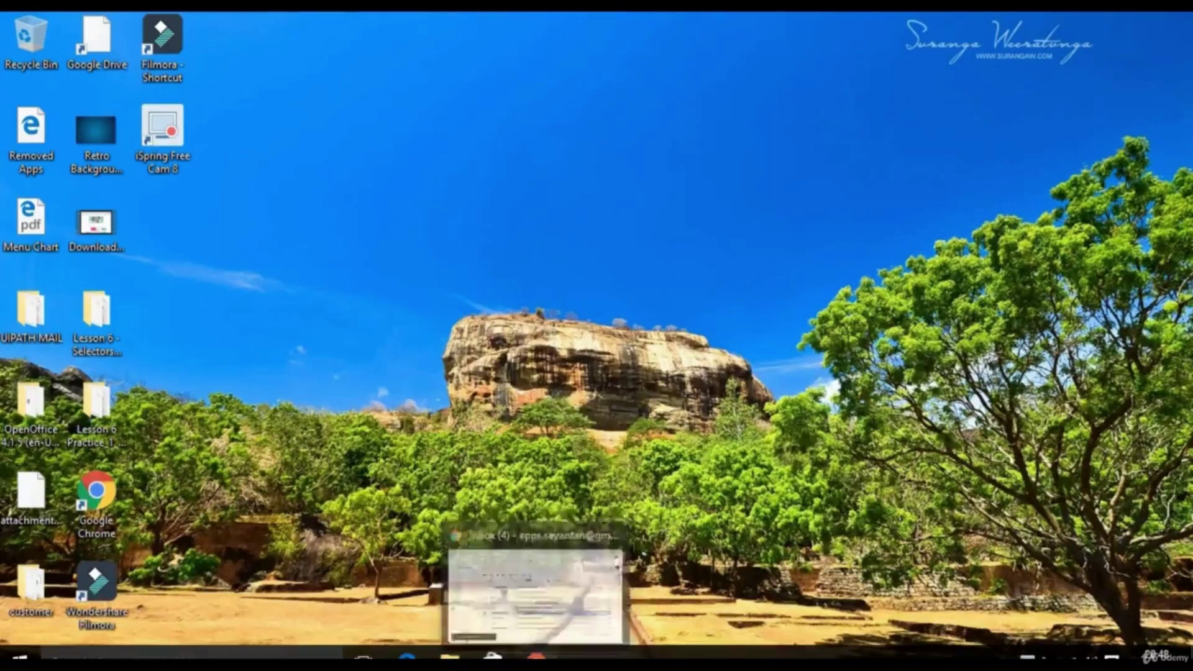
# - In Gmail, dismiss the desktop notifications prompt and open the UiPath download-link email
pyautogui.click(535, 591)
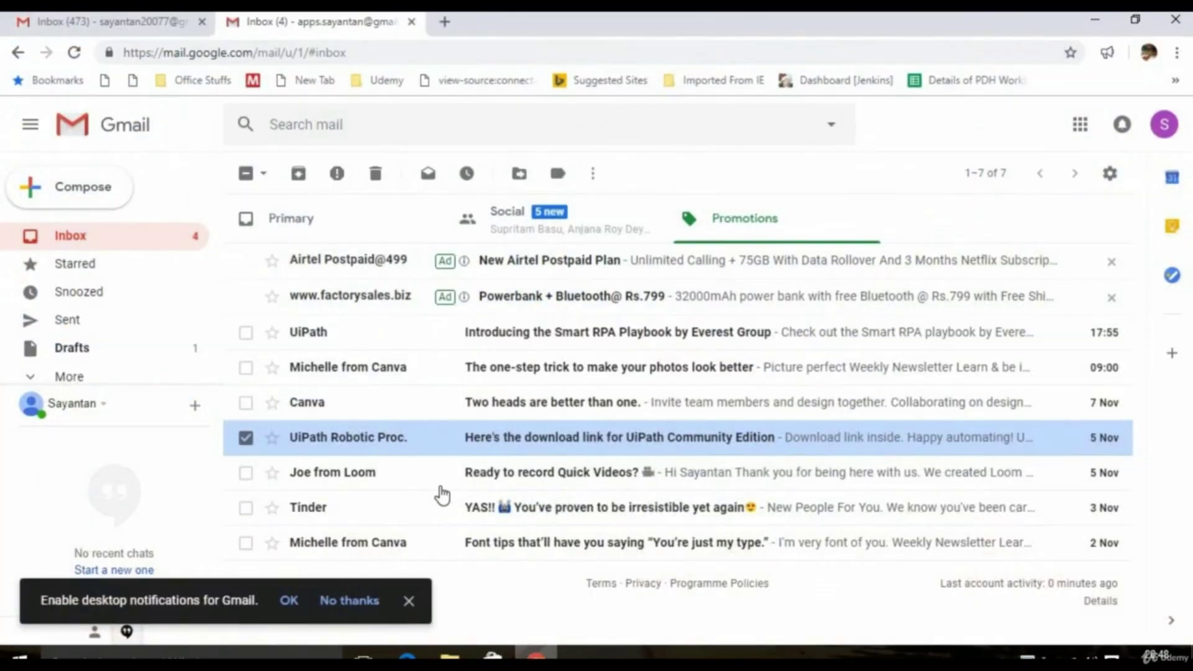
pyautogui.click(246, 438)
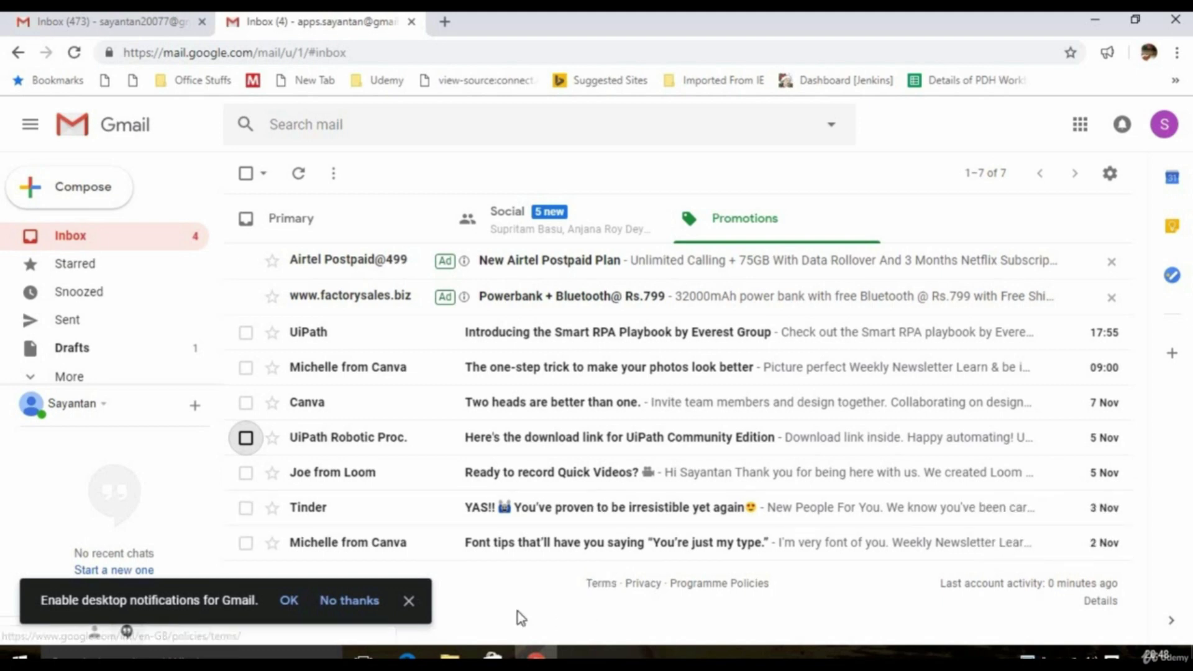
pyautogui.click(409, 600)
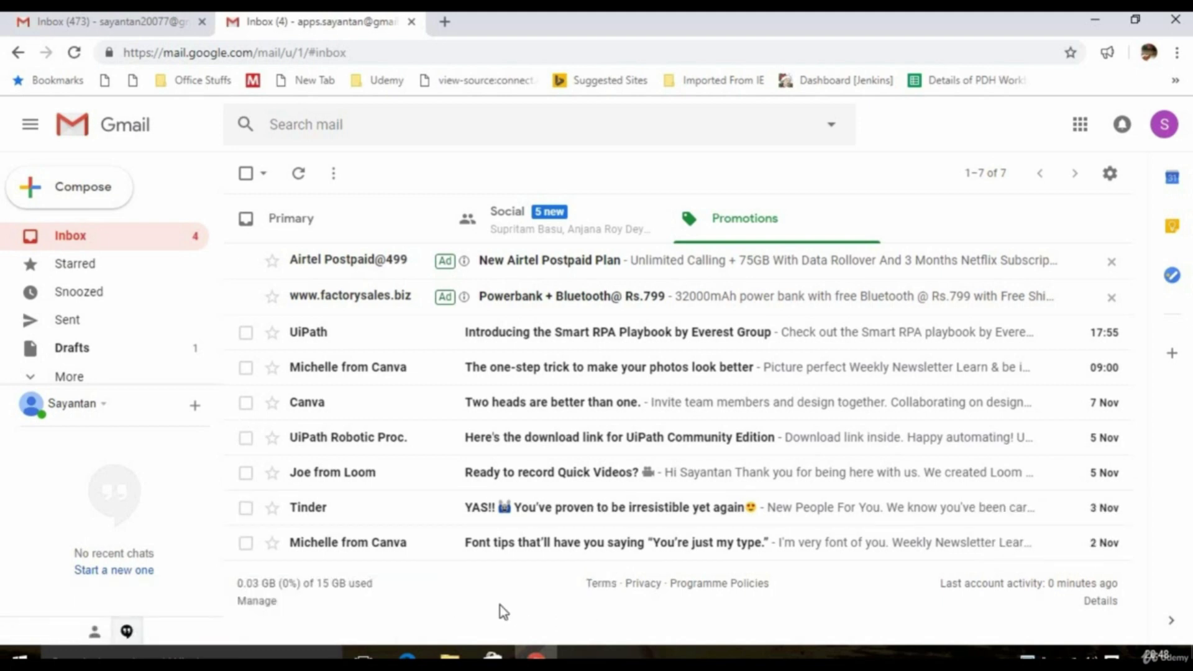
pyautogui.click(554, 444)
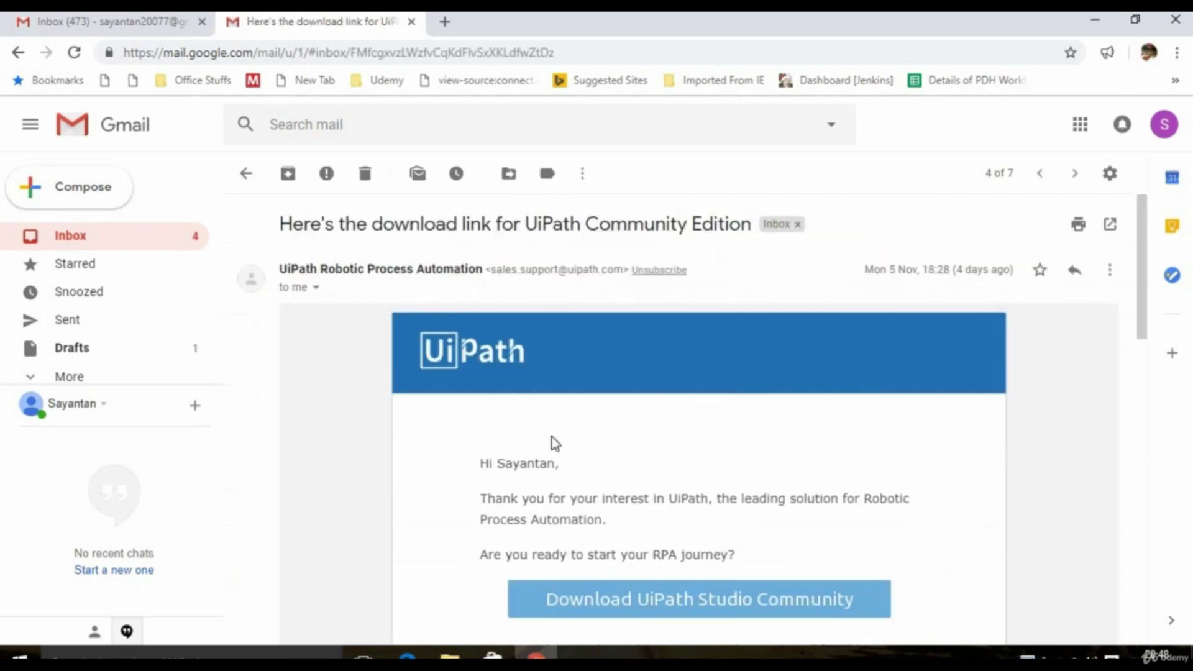
# - Start the UiPath Studio Community download from the email's download link
pyautogui.scroll(-2, 366, 390)
pyautogui.scroll(-1, 370, 389)
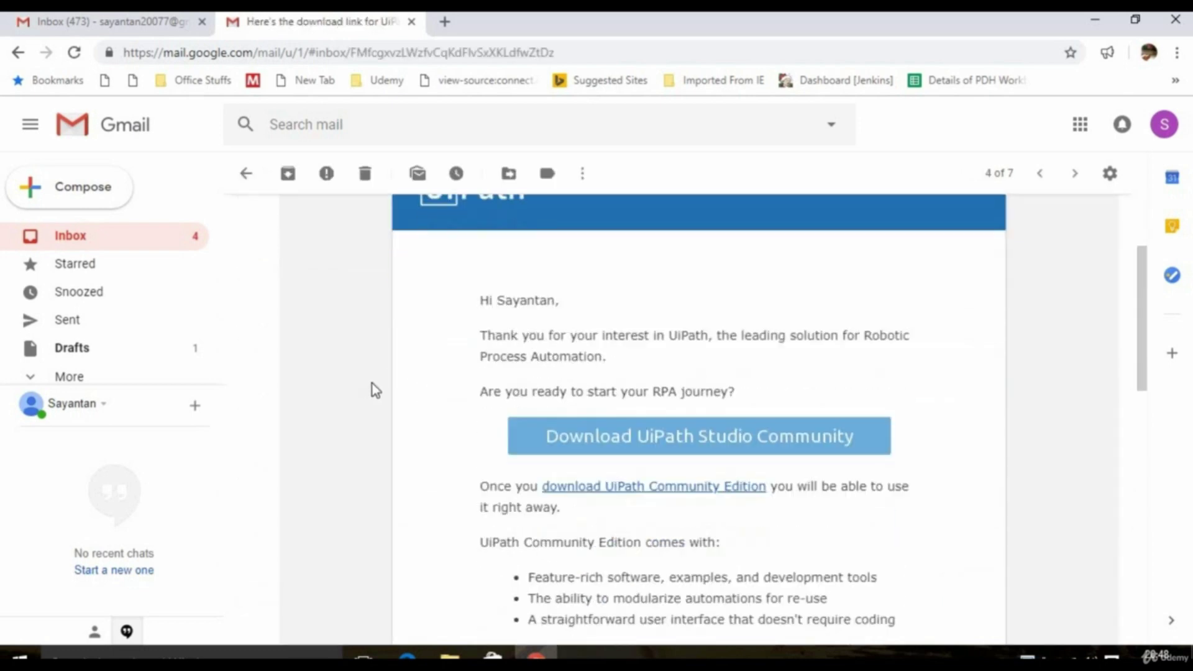
pyautogui.scroll(-1, 532, 394)
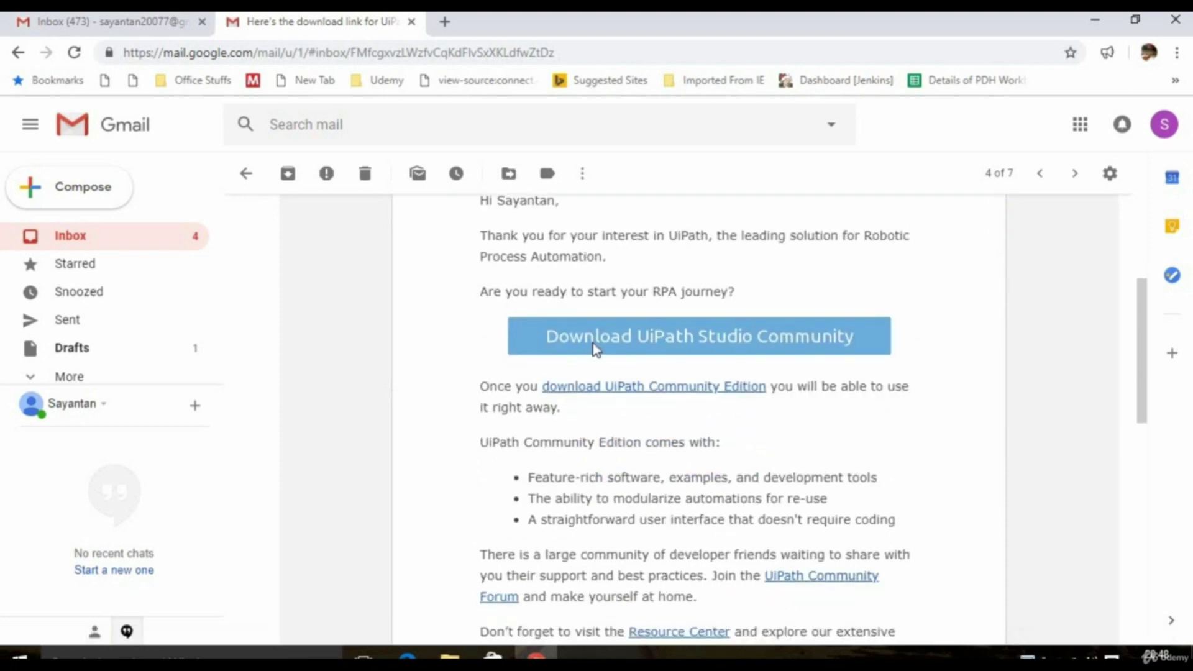
pyautogui.click(595, 350)
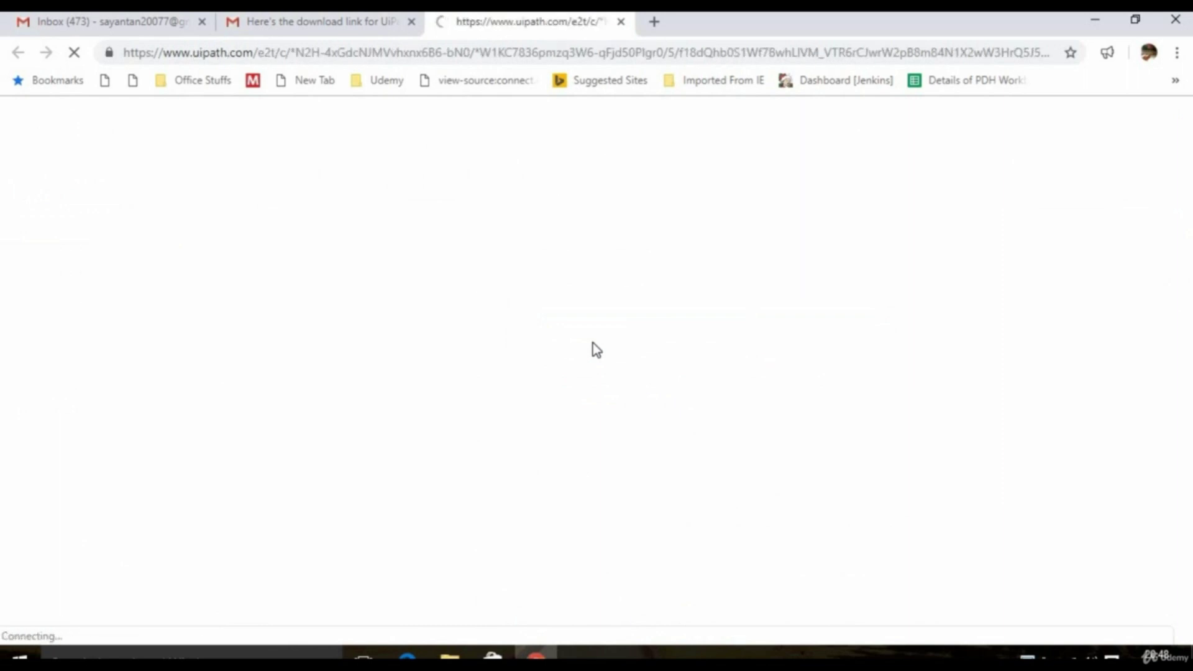
pyautogui.click(363, 30)
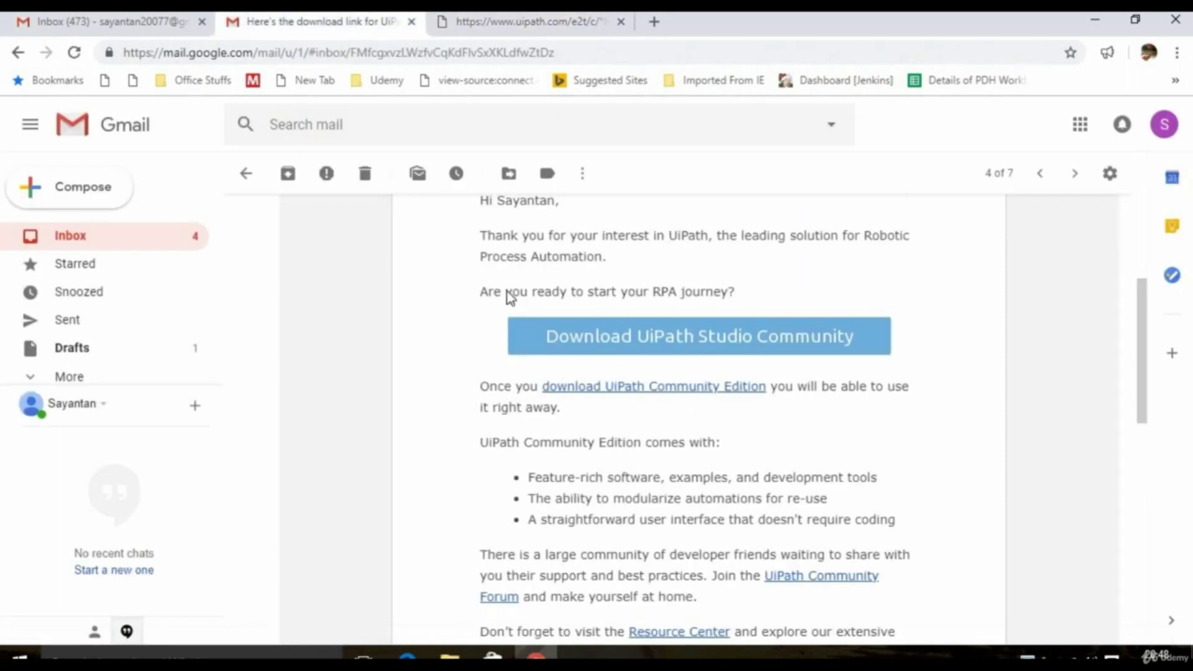
pyautogui.scroll(-3, 659, 539)
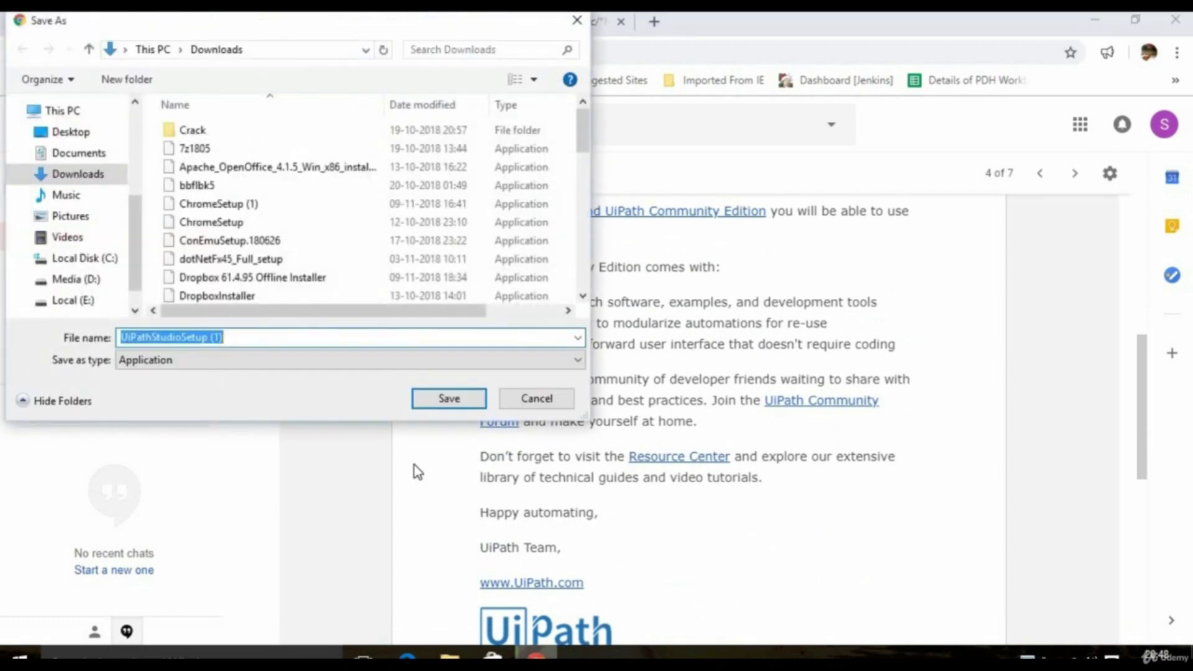
# - Save UiPathStudioSetup to D:\Udemy\Uipath, removing the ' (1)' suffix from its name
pyautogui.click(248, 341)
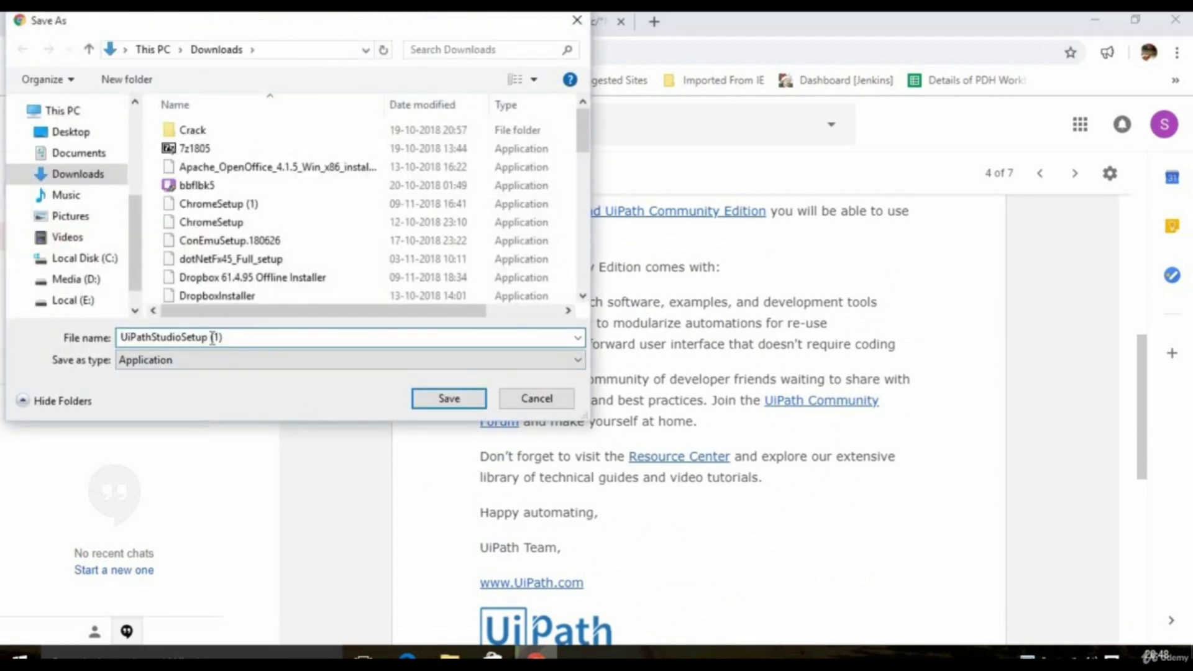
pyautogui.press('BackSpace')
pyautogui.press('BackSpace')
pyautogui.press('BackSpace')
pyautogui.press('BackSpace')
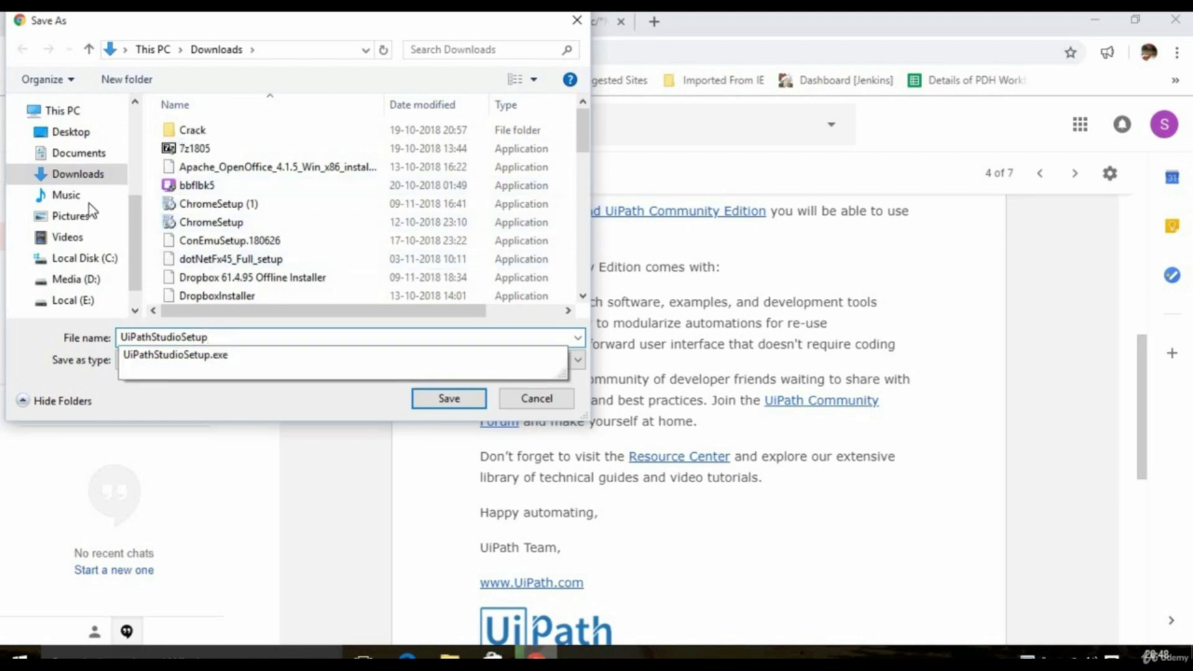
pyautogui.click(73, 281)
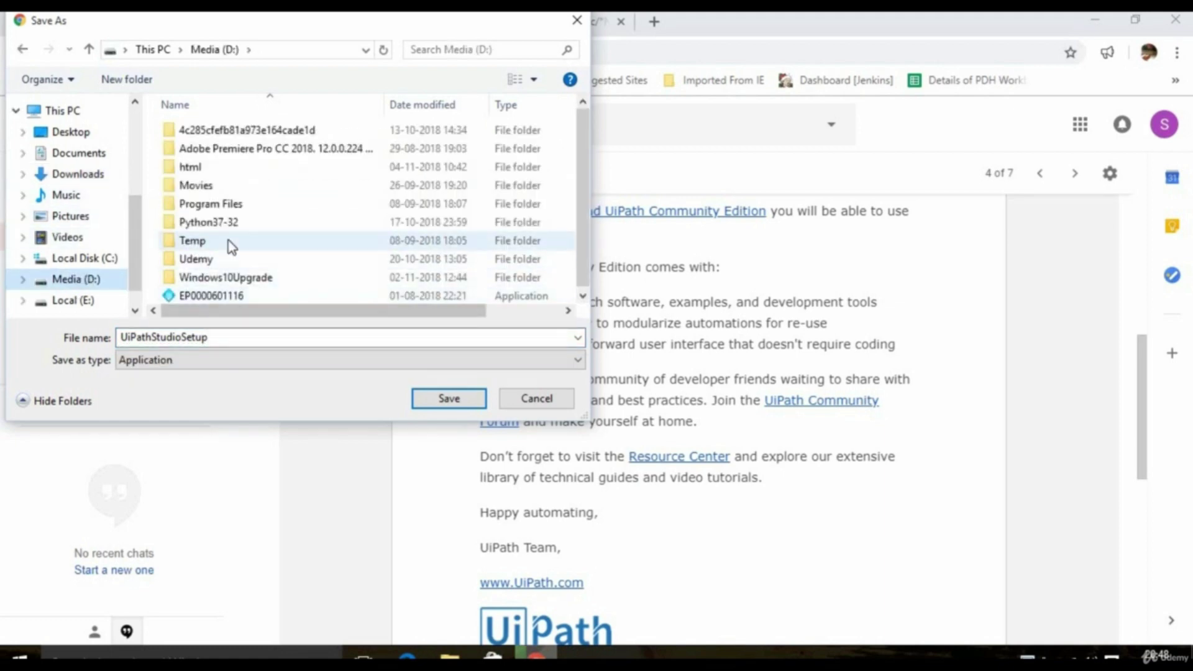
pyautogui.click(232, 257)
pyautogui.doubleClick(232, 257)
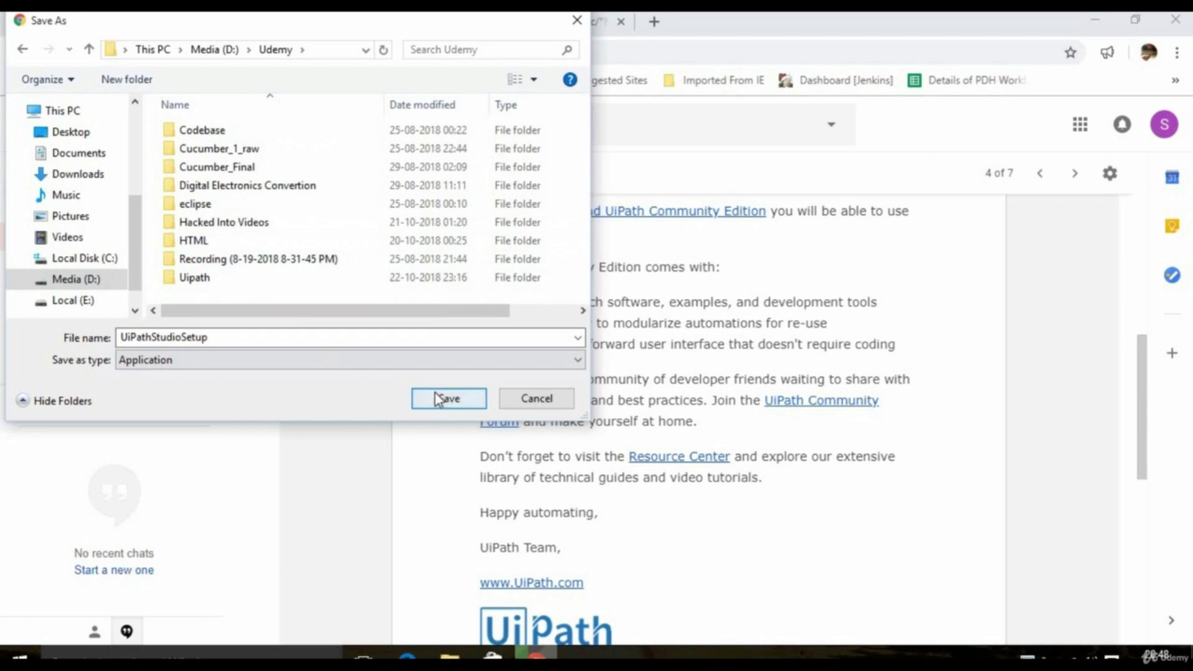
pyautogui.click(185, 280)
pyautogui.doubleClick(185, 281)
pyautogui.click(429, 398)
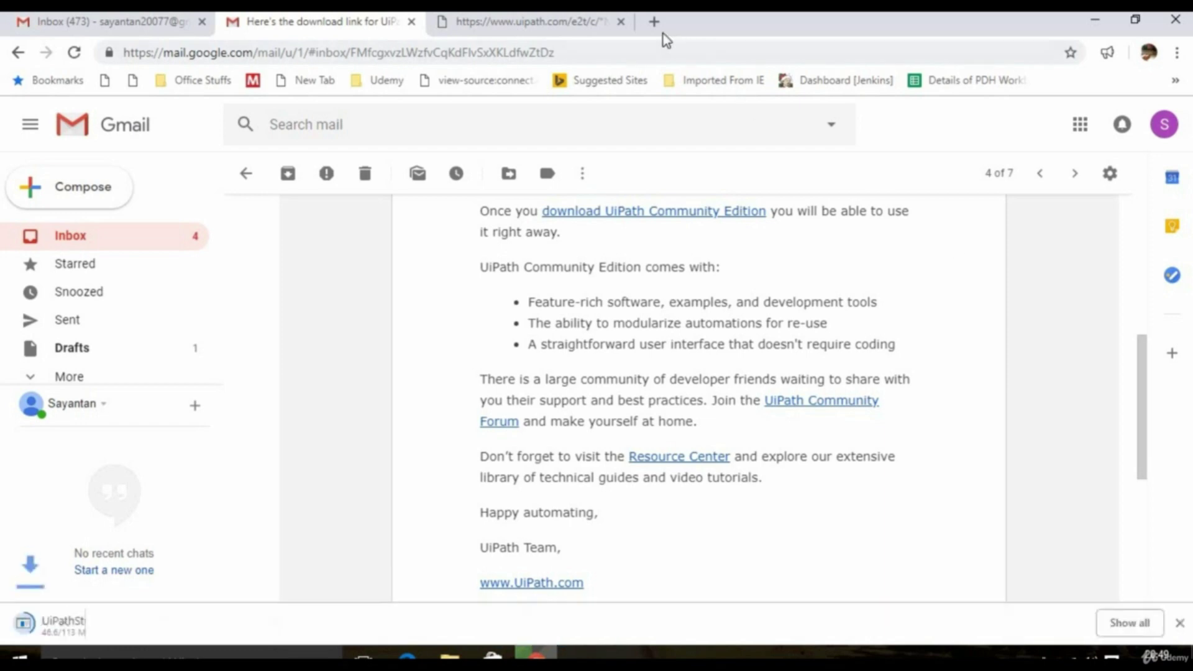
# - Reveal the finished UiPathStudioSetup.exe in its Uipath folder from Chrome's downloads list
pyautogui.click(1130, 622)
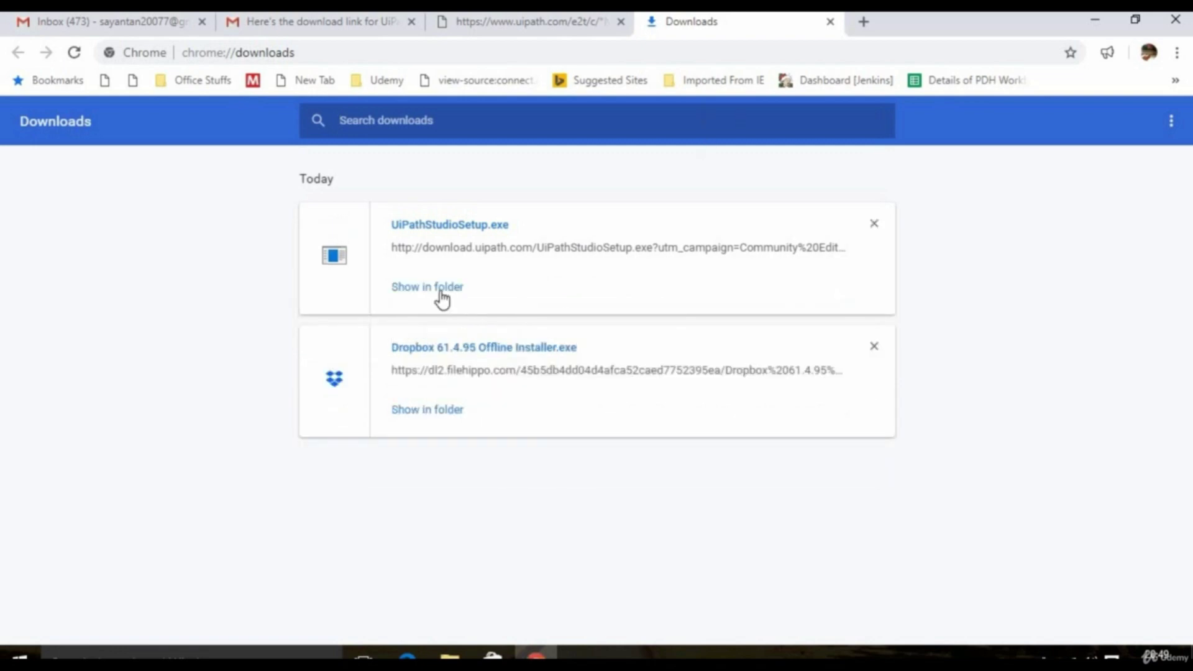
pyautogui.click(443, 289)
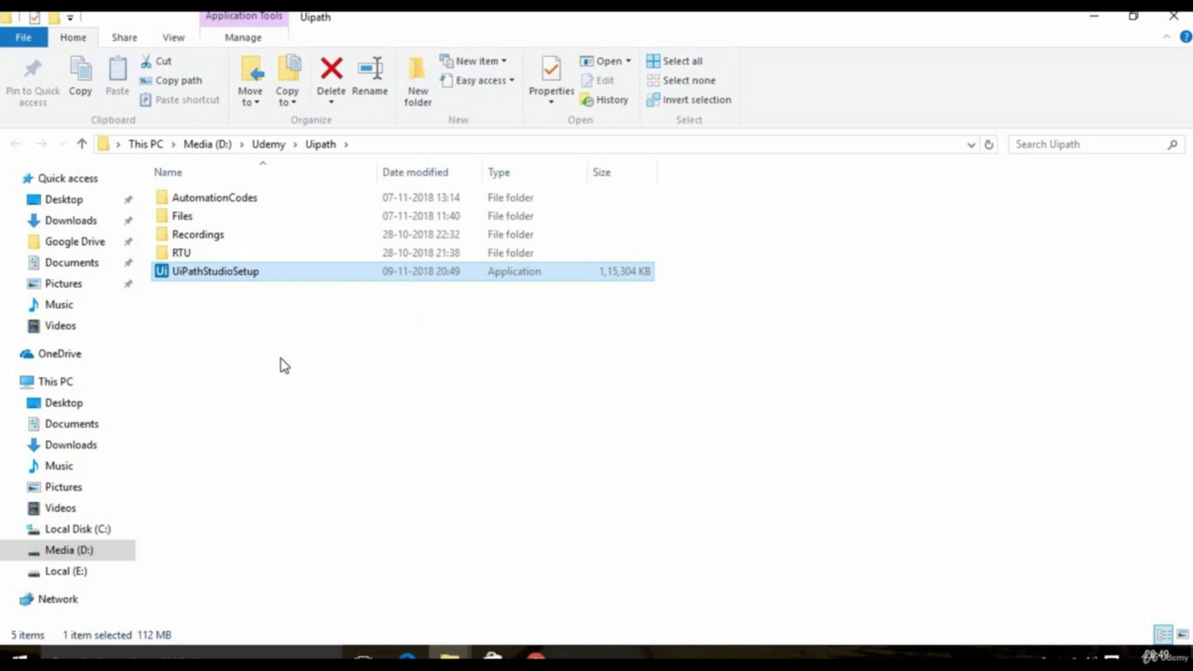
# - Run the UiPathStudioSetup installer from File Explorer until UiPath Studio's Welcome wizard appears
pyautogui.doubleClick(251, 273)
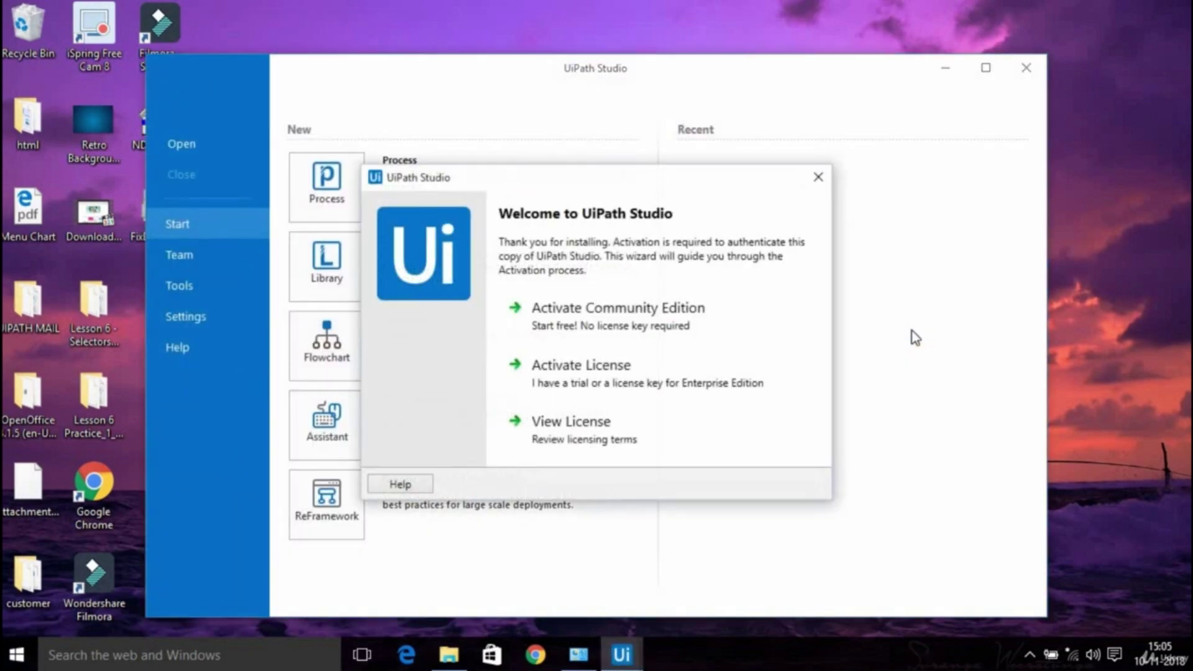
# - Choose Community Edition activation, enter the user's email address, and submit activation
pyautogui.click(653, 309)
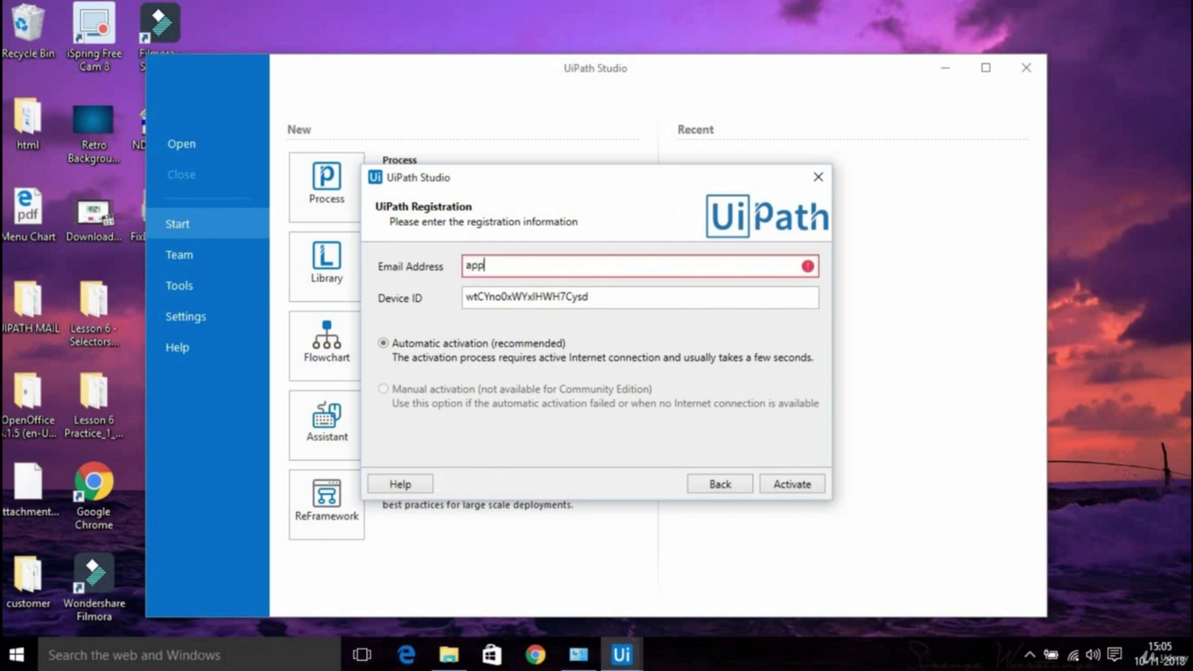
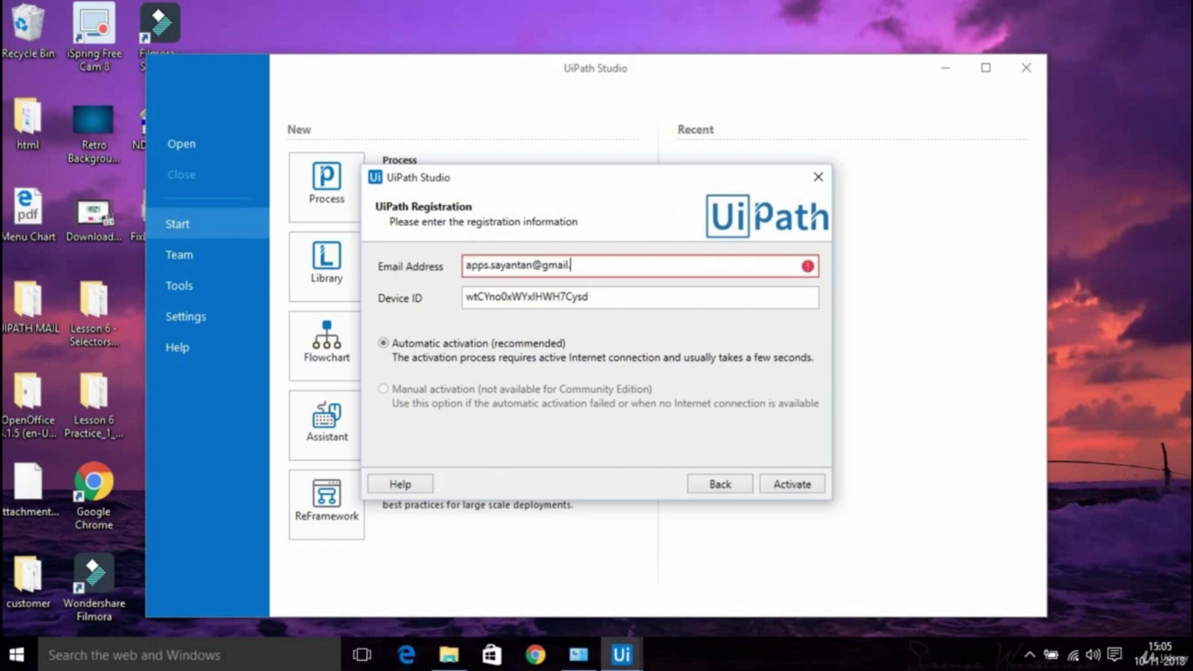
pyautogui.click(788, 491)
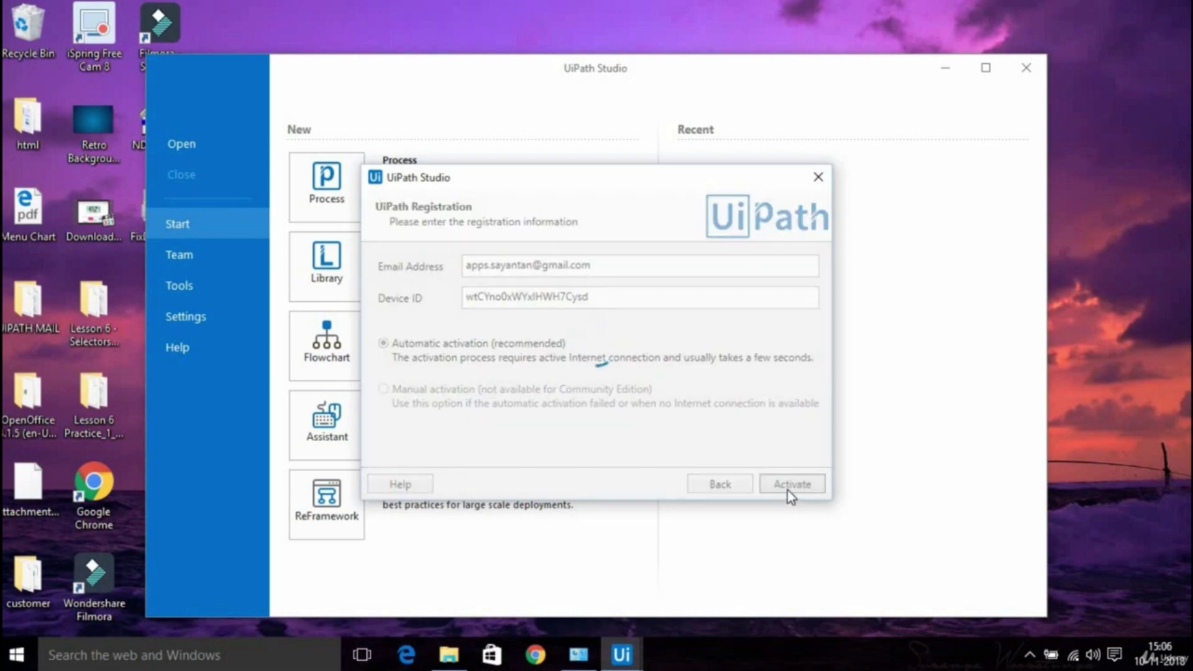